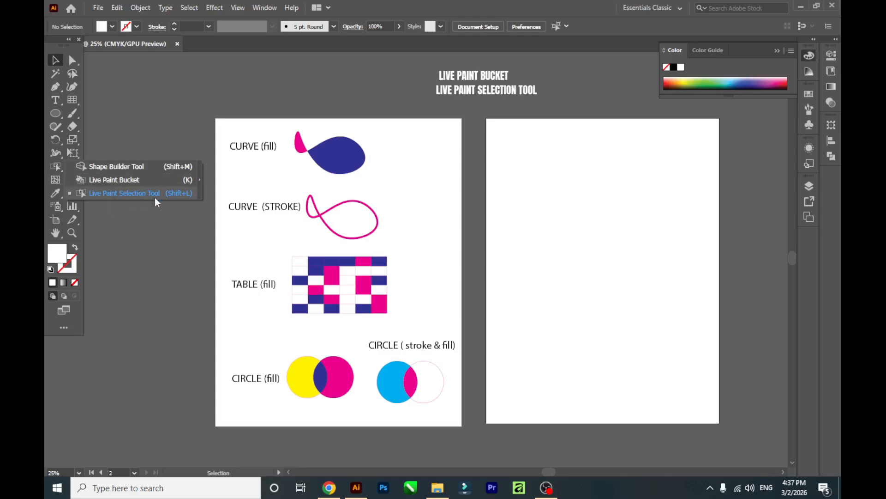
Step: Draw a closed, self-crossing two-loop curve across the upper part of the empty artboard with the Curvature tool
left_click(59, 64)
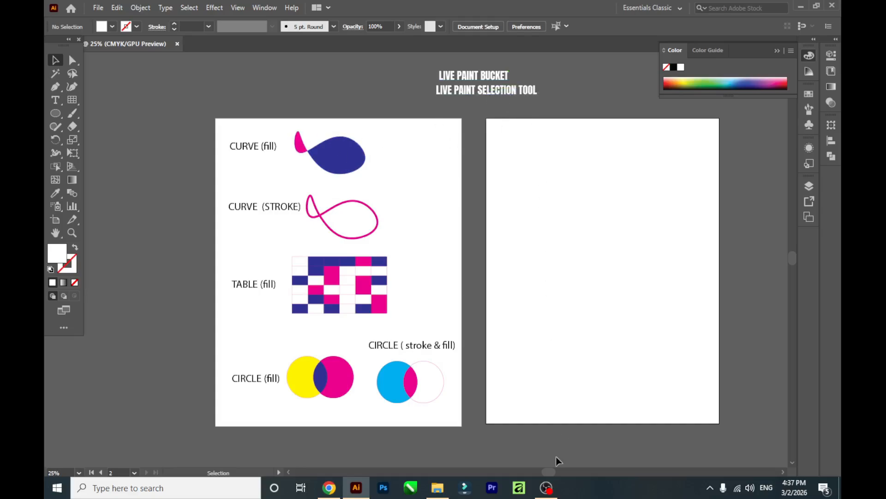
left_click_drag(553, 471, 555, 468)
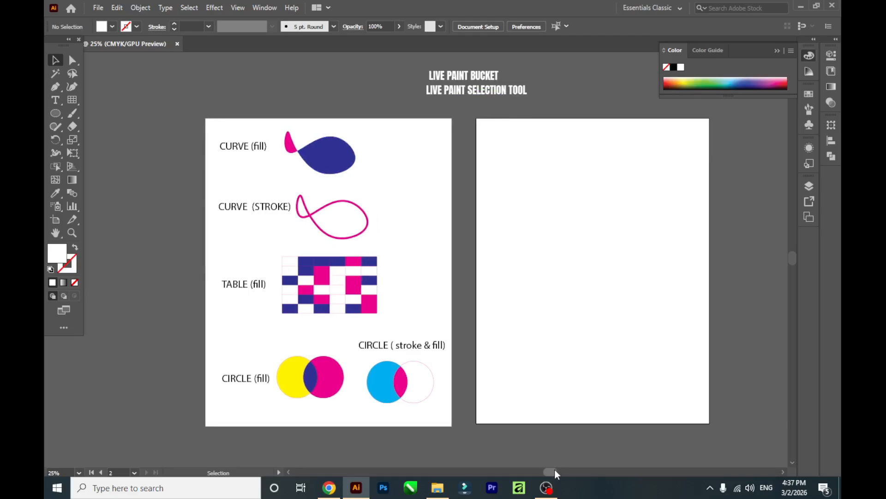
left_click(70, 88)
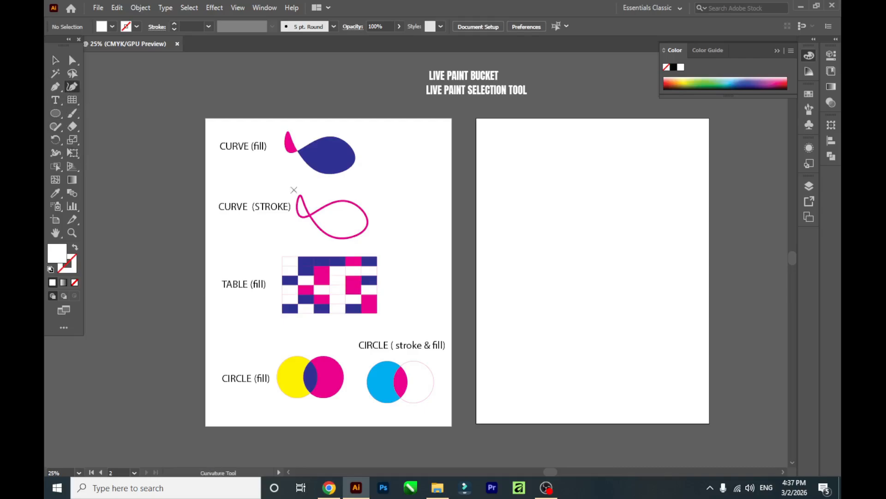
left_click(527, 144)
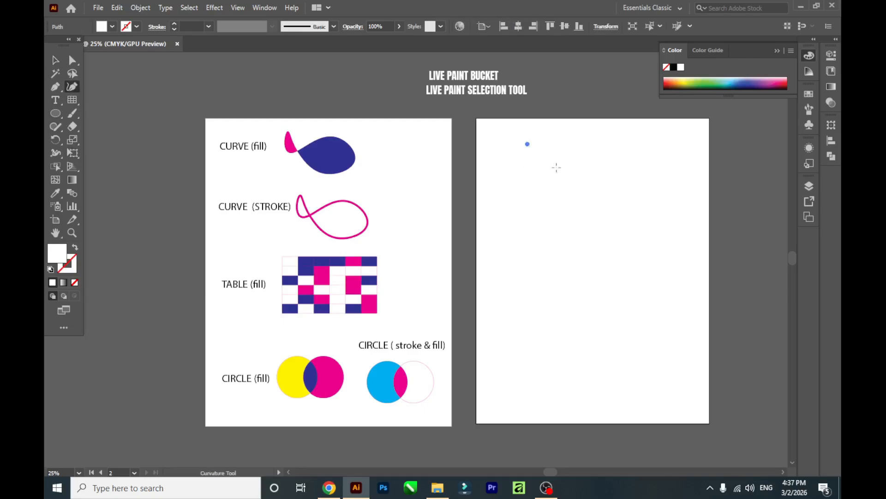
left_click(665, 201)
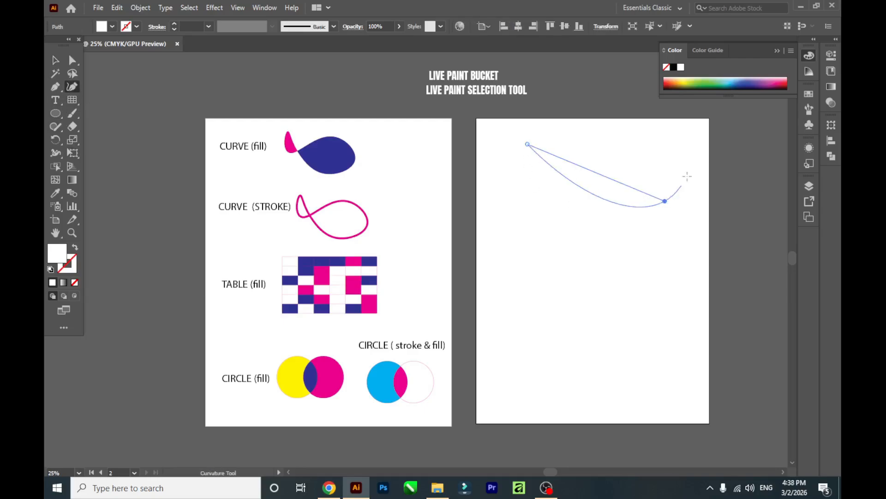
left_click(691, 167)
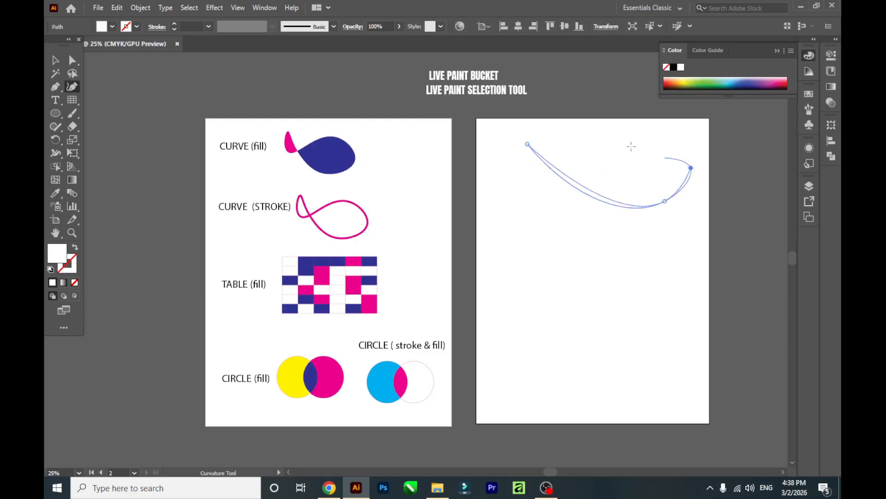
left_click(591, 137)
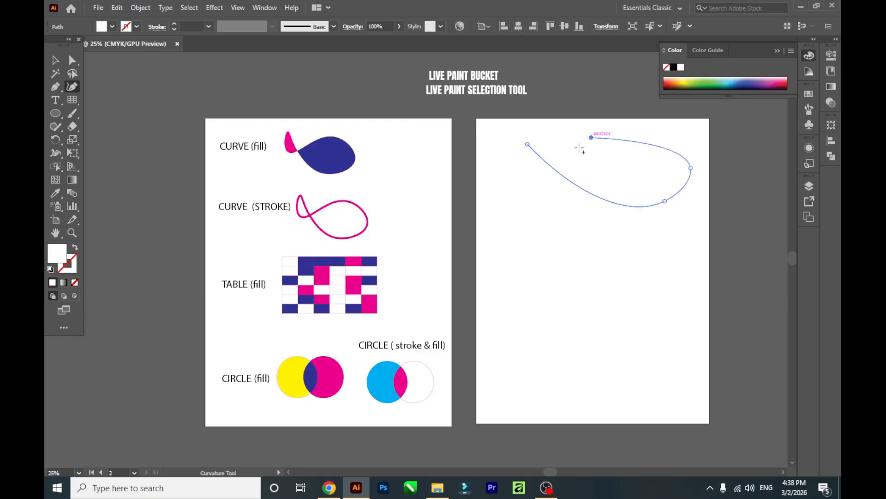
left_click(525, 186)
left_click(528, 144)
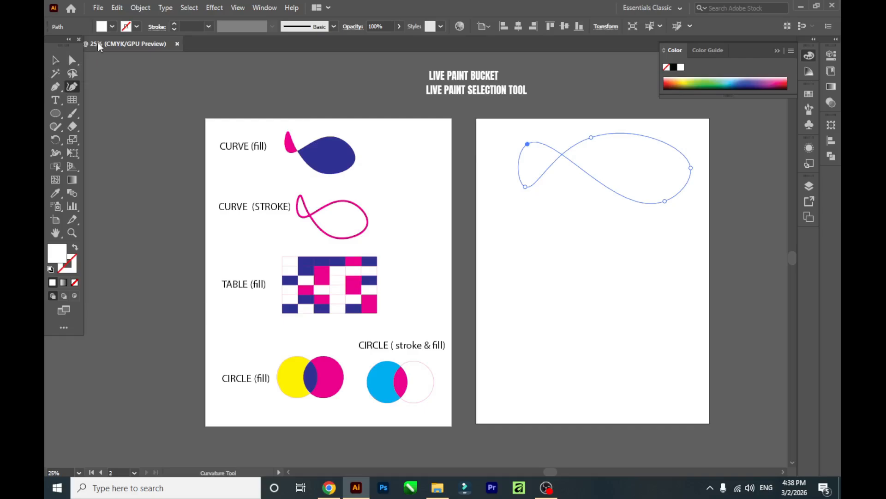
Step: Fill the whole two-loop curve with the dark blue swatch
left_click(112, 26)
left_click(115, 52)
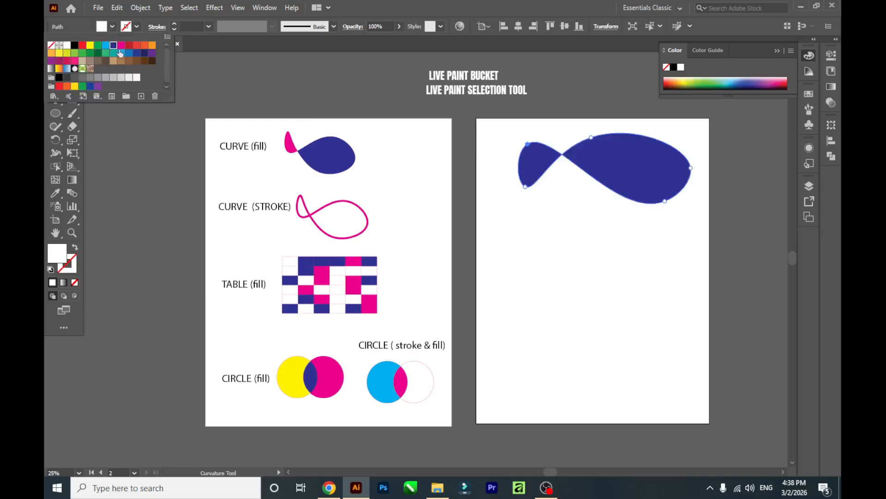
left_click(55, 60)
left_click(648, 208)
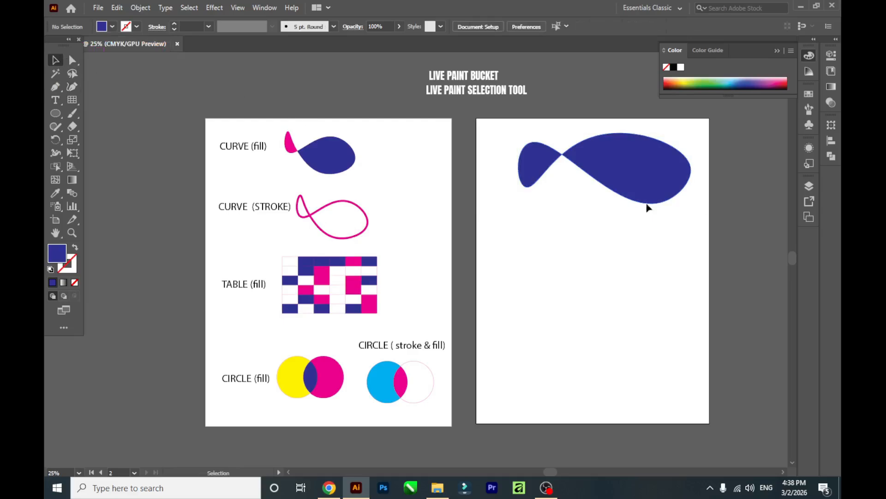
left_click(667, 181)
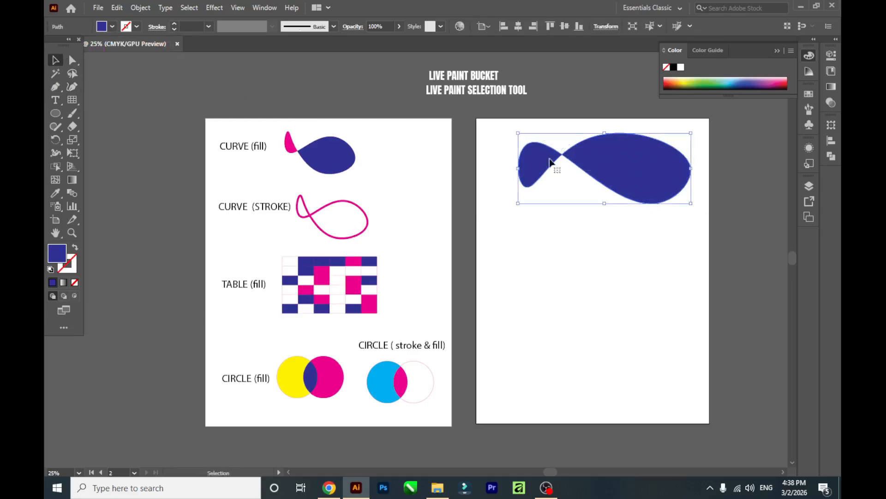
left_click(584, 246)
Step: Fill the whole two-loop curve with the dark red swatch and deselect it
left_click(626, 161)
left_click(112, 26)
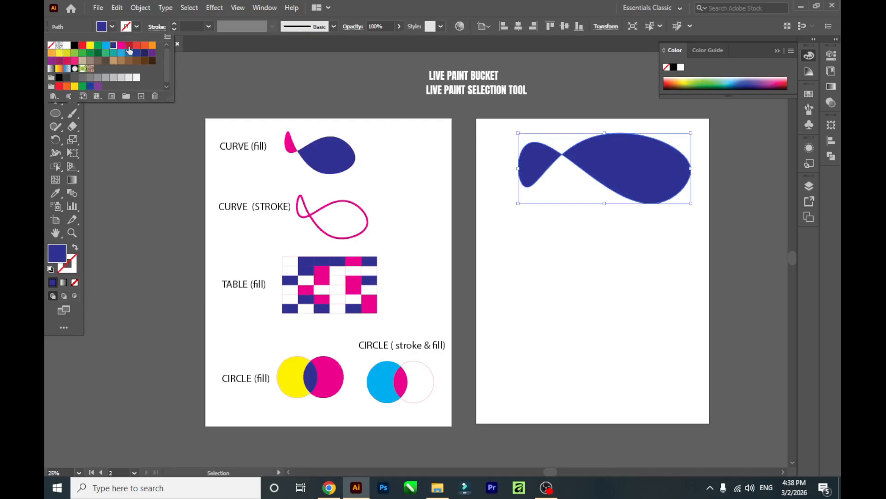
left_click(129, 46)
left_click(290, 92)
left_click(685, 223)
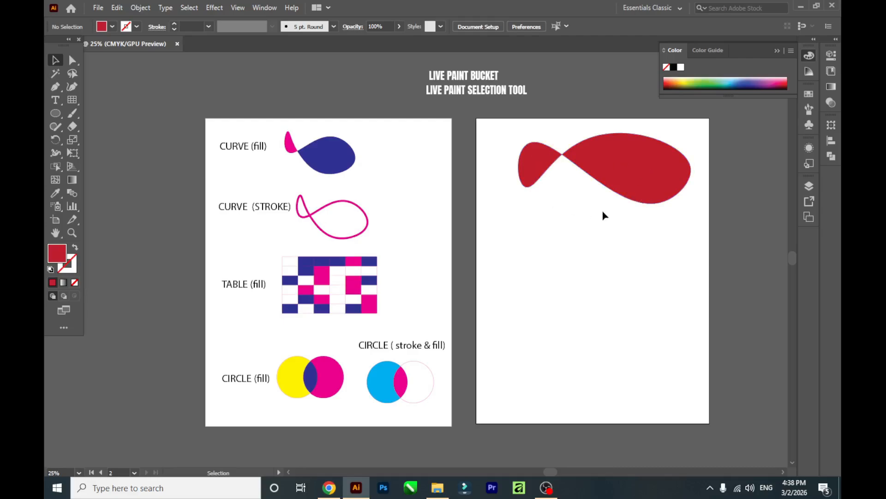
Step: Convert the red curve to a Live Paint group and fill only its small loop dark blue with the Live Paint Bucket
left_click_drag(517, 136, 644, 217)
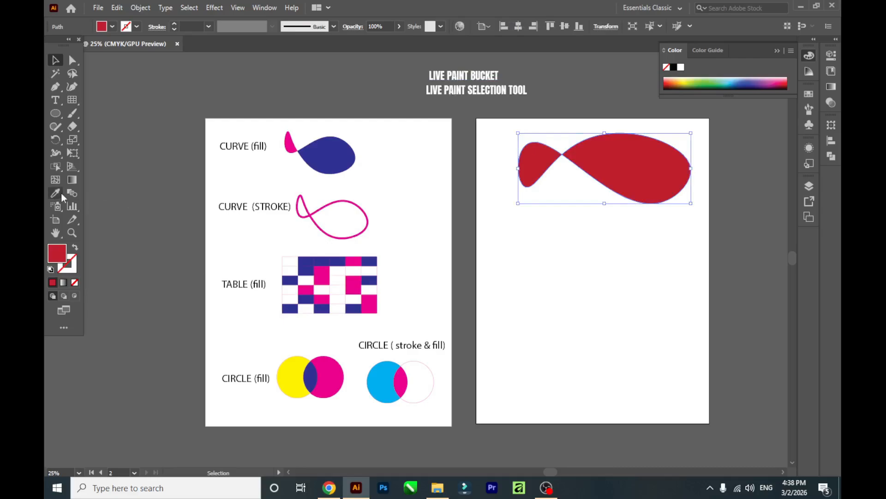
left_click(56, 166)
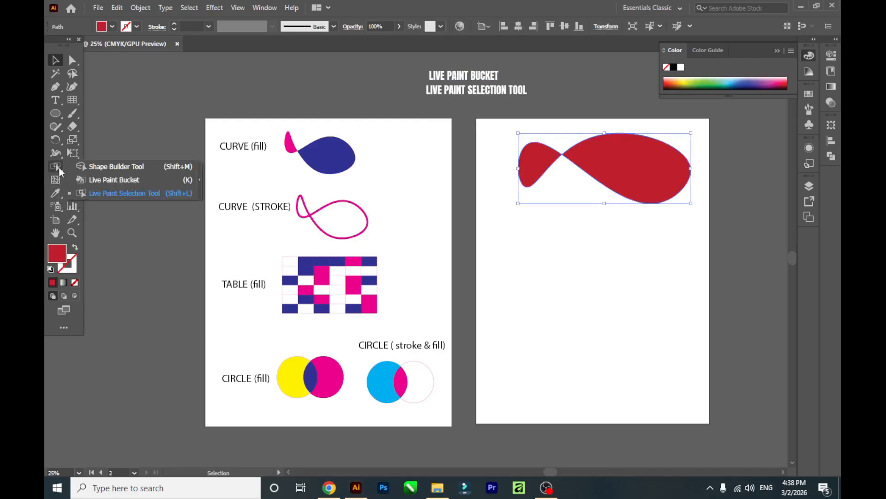
left_click(128, 183)
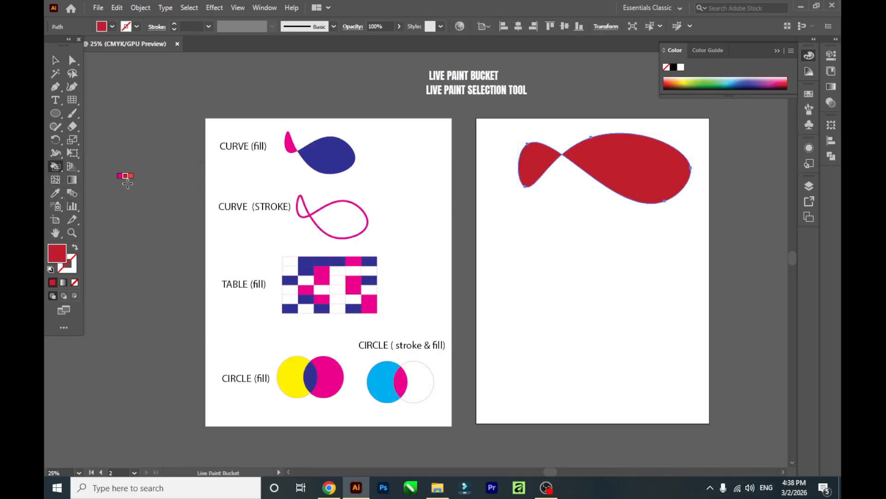
left_click(112, 27)
left_click(114, 45)
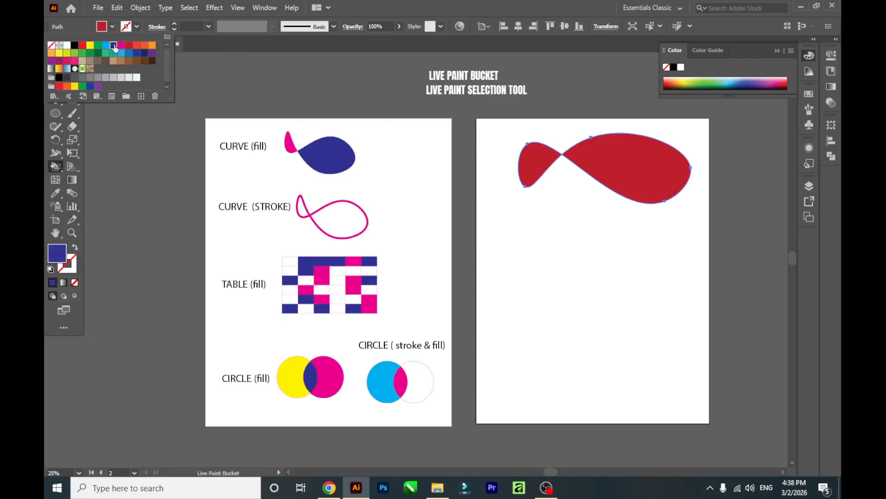
left_click(538, 156)
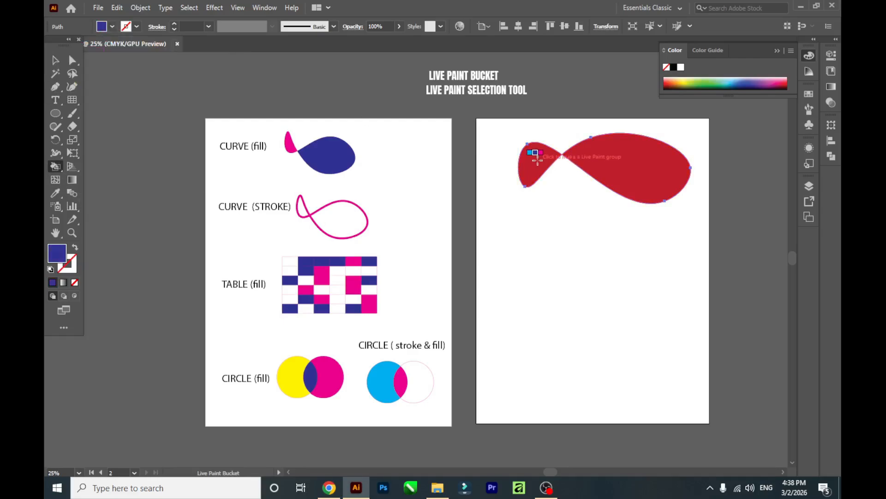
left_click(535, 158)
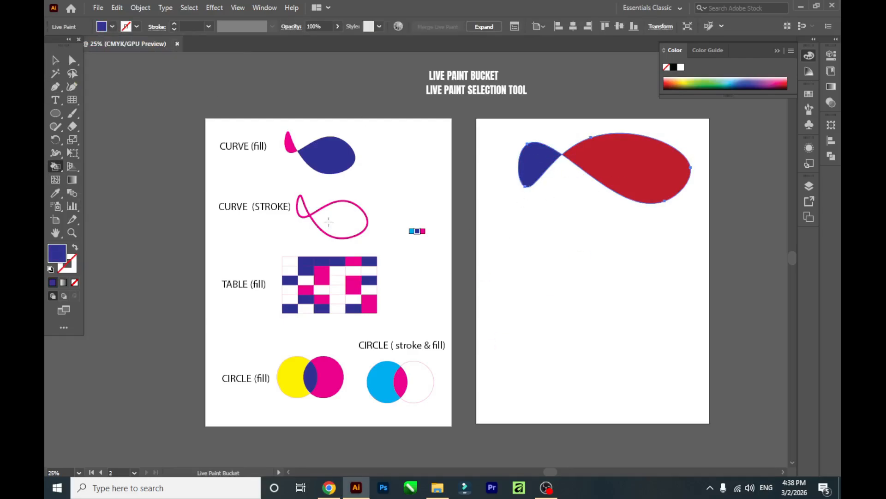
left_click(55, 61)
left_click(352, 134)
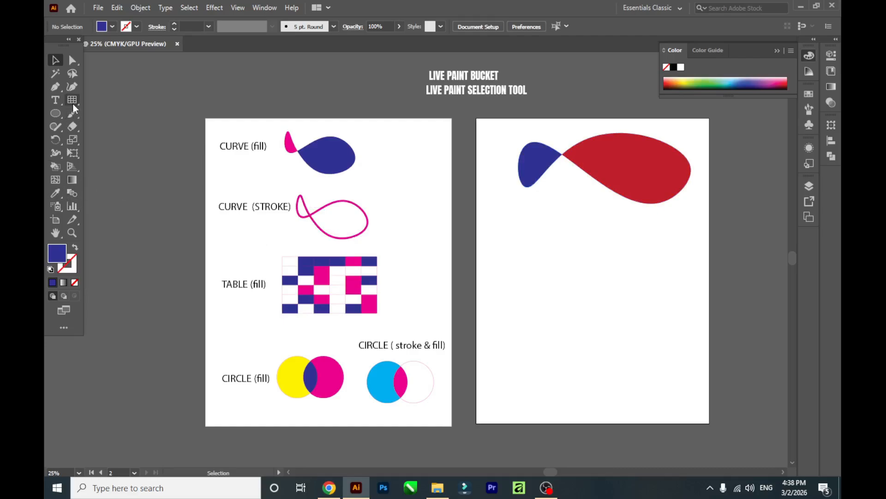
Step: Draw a second closed two-loop curve below the first with the Curvature tool and move it fully onto the artboard
left_click(73, 87)
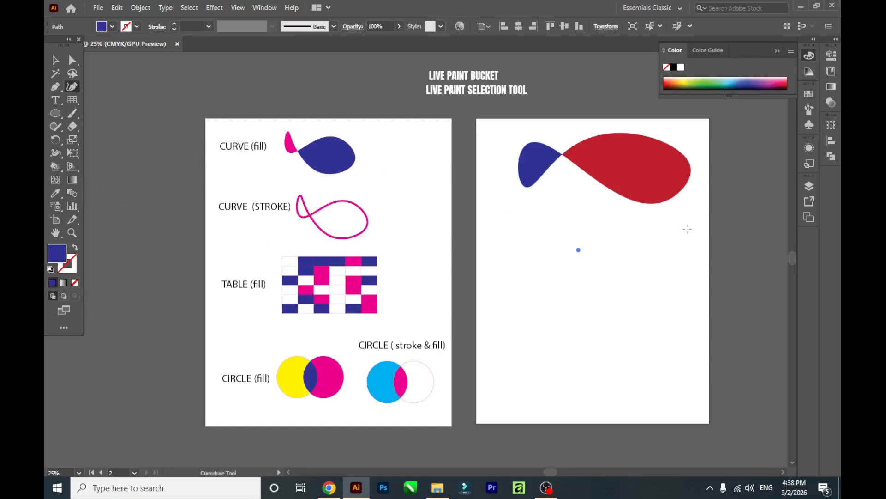
left_click(707, 241)
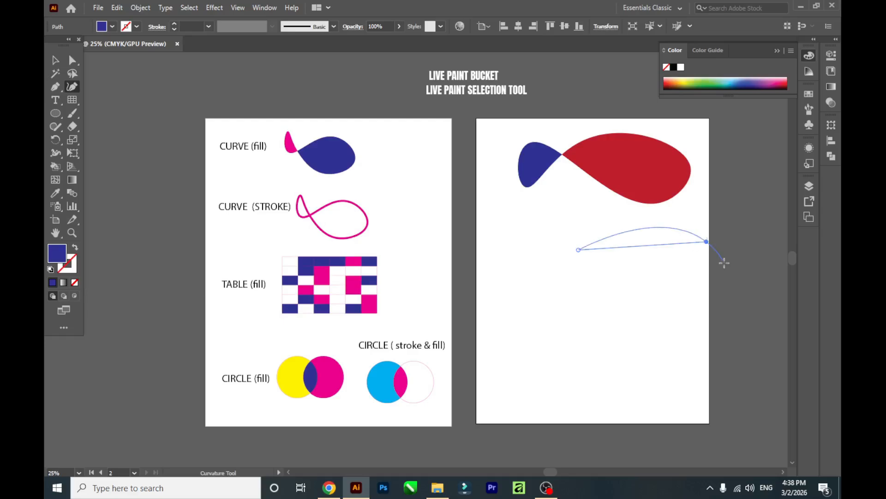
left_click(744, 299)
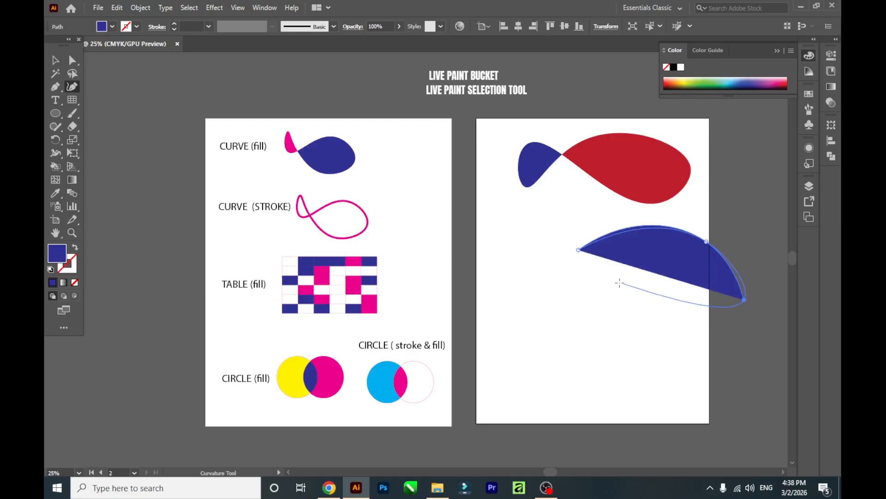
left_click(626, 300)
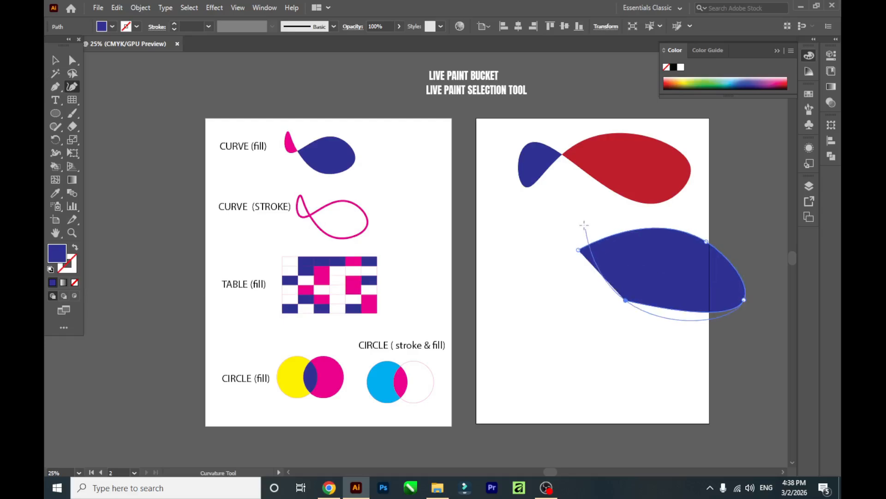
left_click(598, 209)
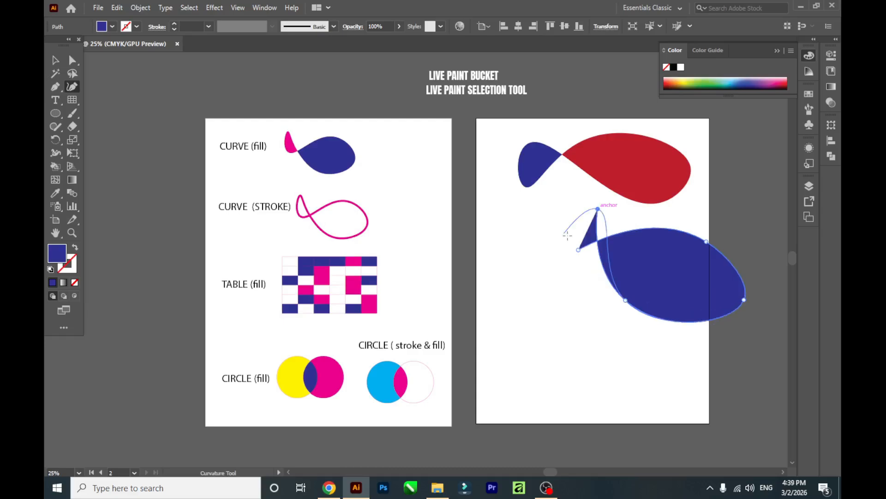
left_click(579, 250)
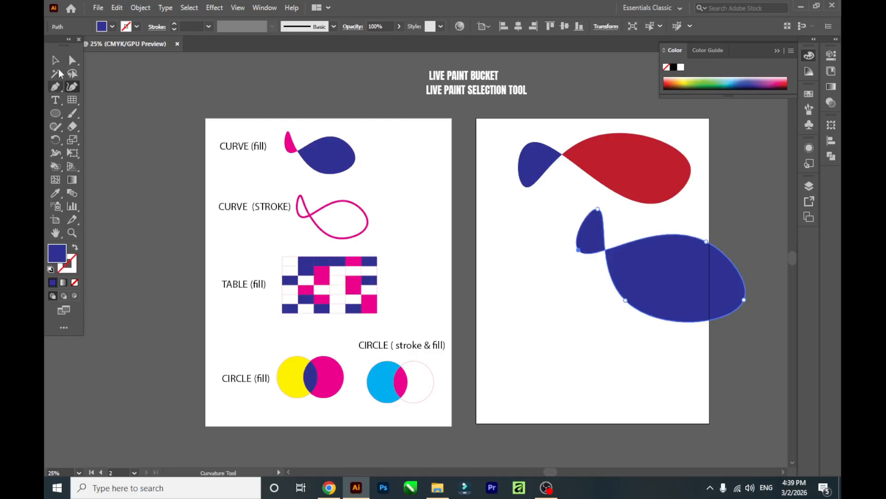
key("v")
left_click_drag(706, 291, 651, 291)
Step: Remove the second curve's fill and give it a magenta 5 pt stroke
left_click(111, 27)
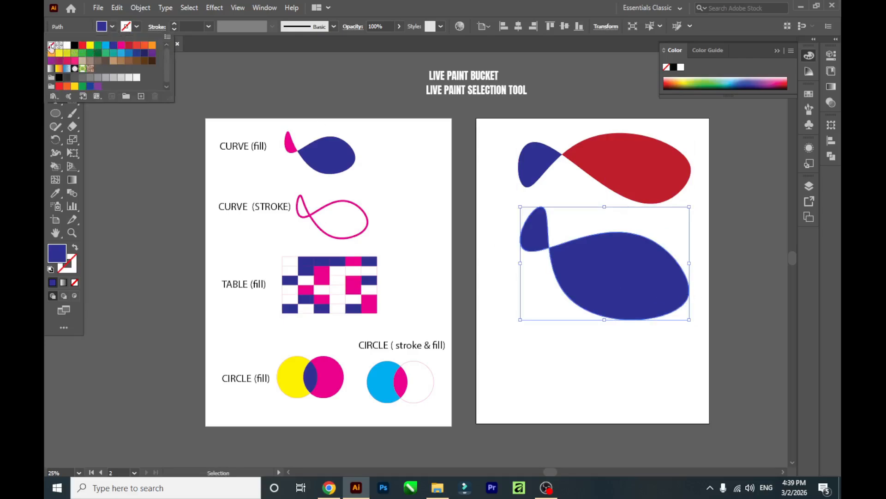
left_click(51, 46)
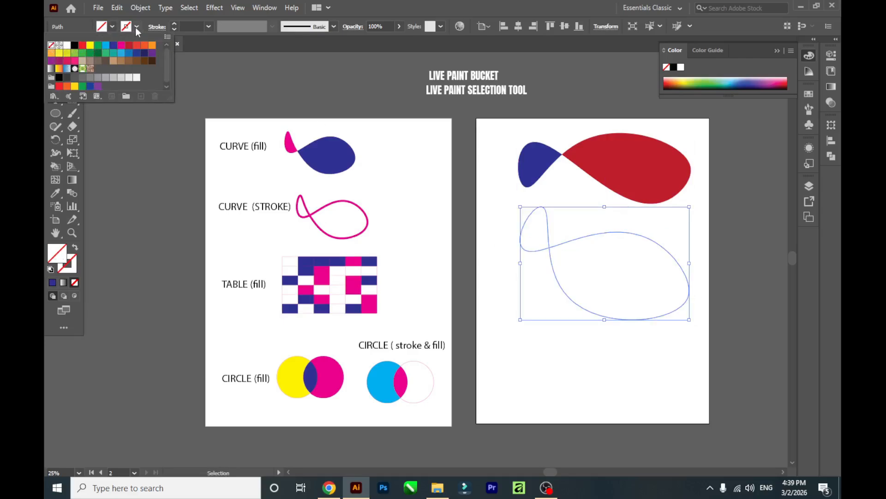
left_click(120, 49)
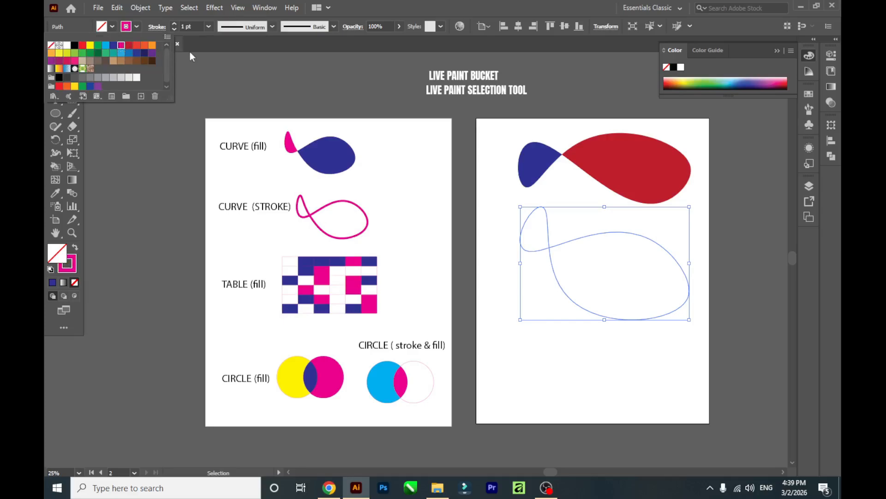
left_click(208, 27)
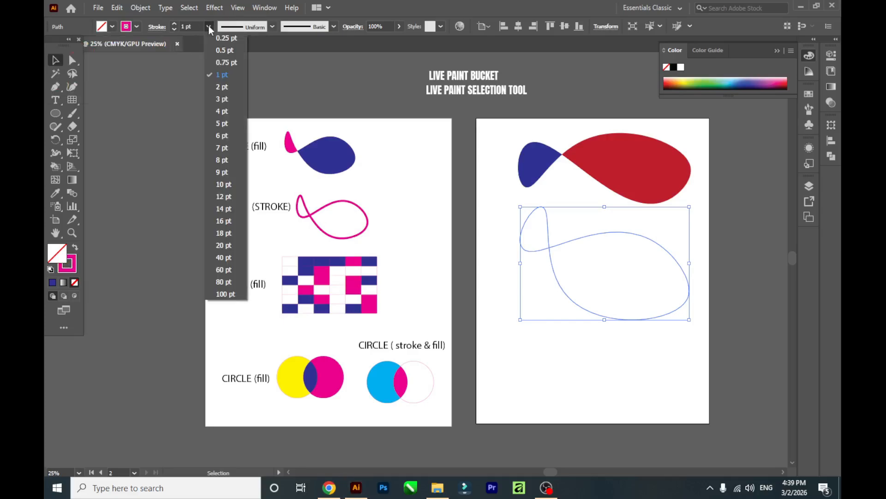
left_click(222, 123)
left_click(608, 379)
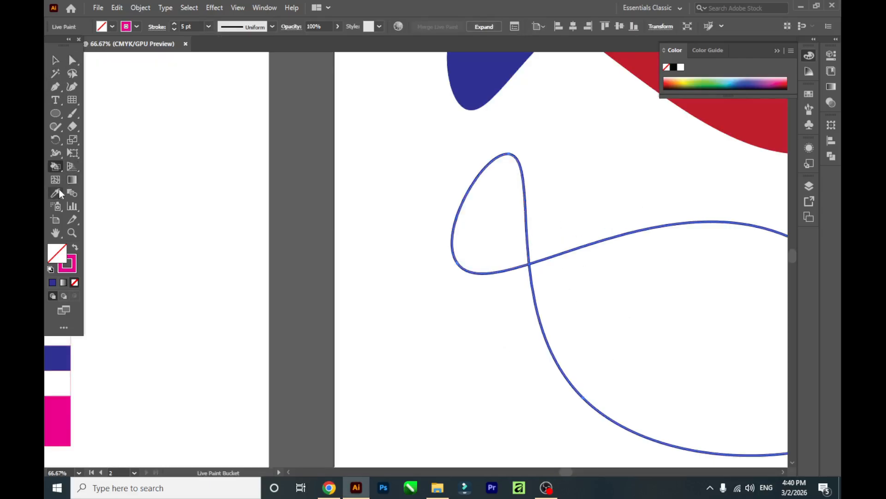
Step: Select only the small loop's stroke with the Live Paint Selection tool, recolor it magenta, and deselect
left_click(60, 168)
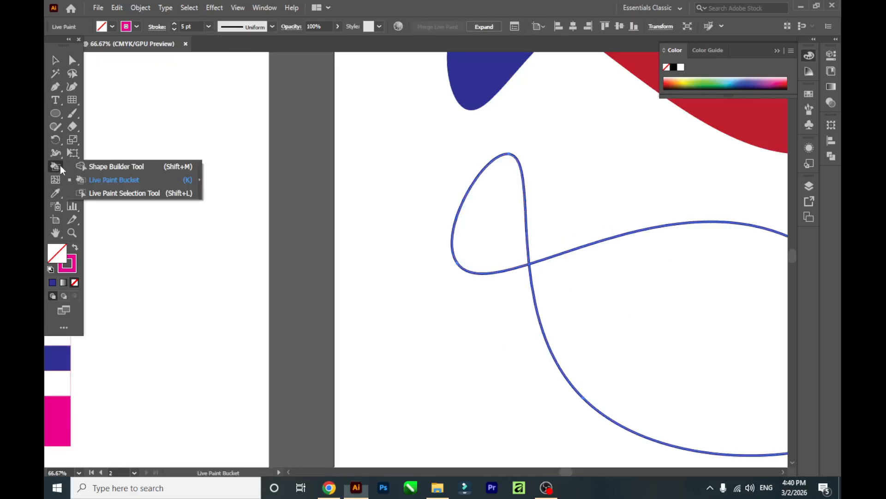
left_click(131, 193)
left_click(468, 193)
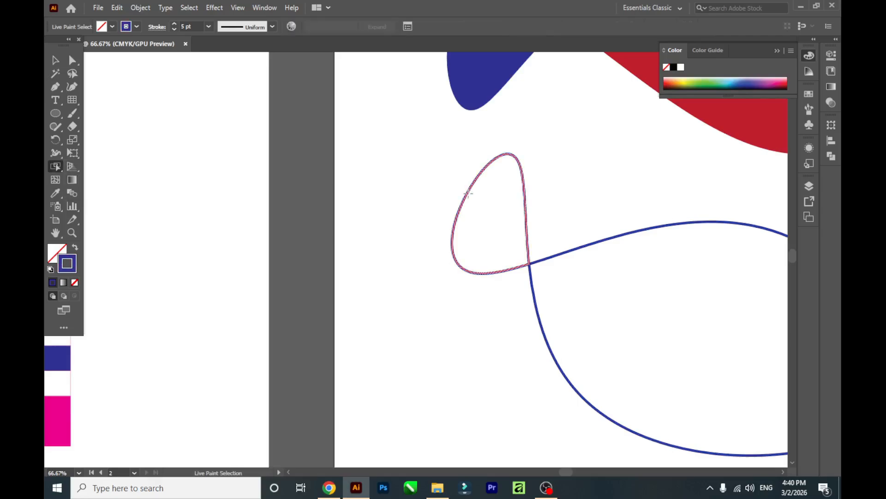
left_click(135, 27)
left_click(121, 45)
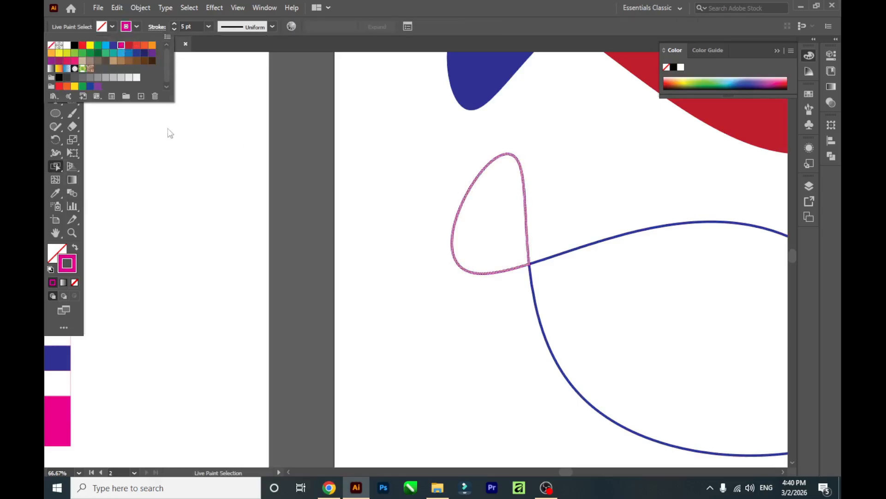
left_click(55, 60)
left_click(281, 172)
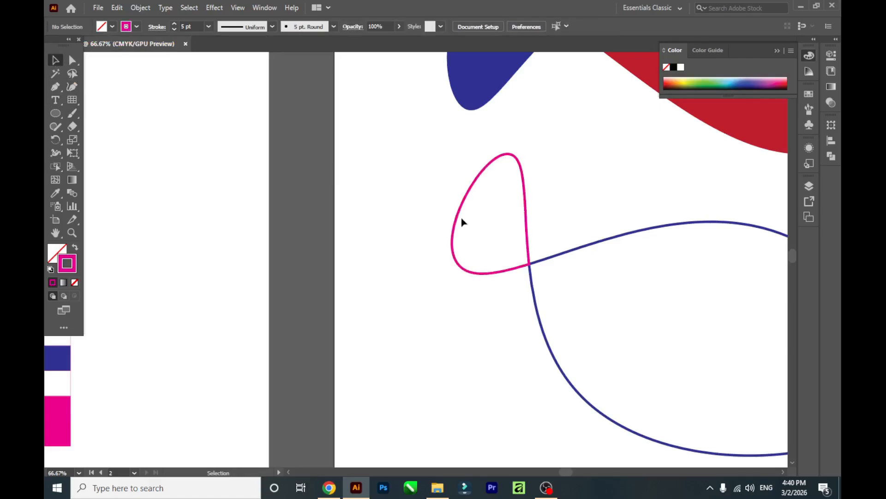
key("ctrl+alt+0")
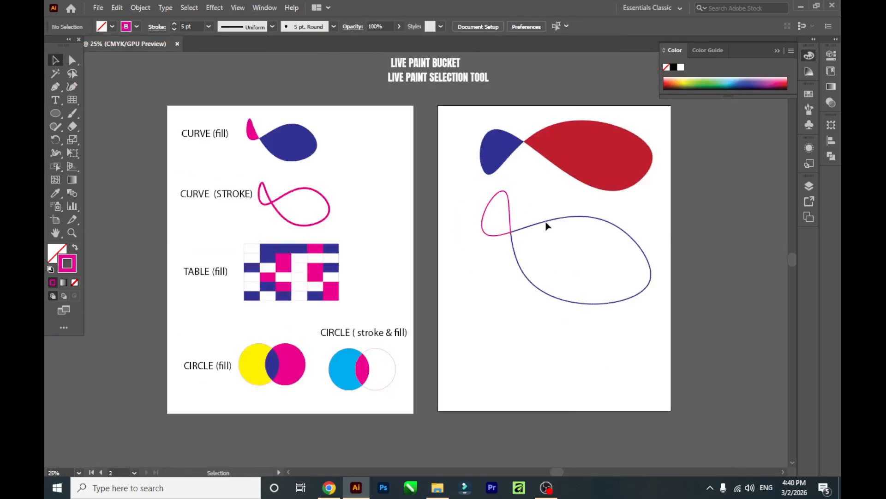
left_click(58, 154)
left_click(58, 165)
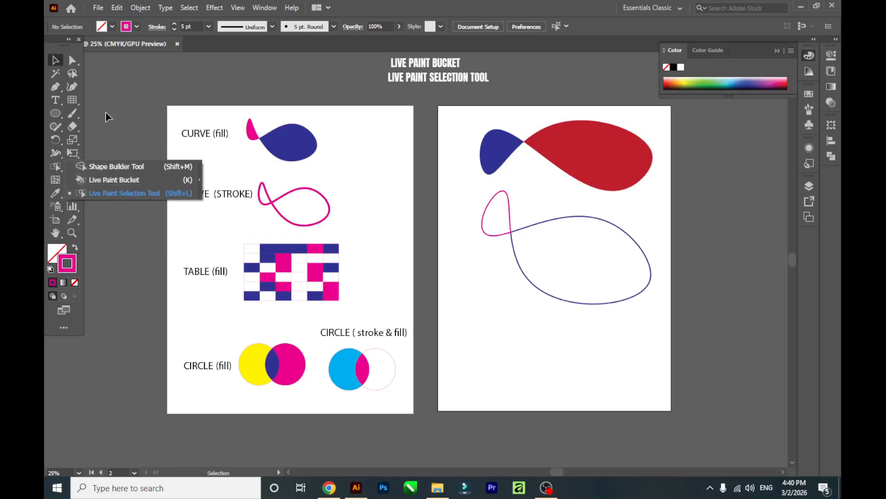
left_click(511, 318)
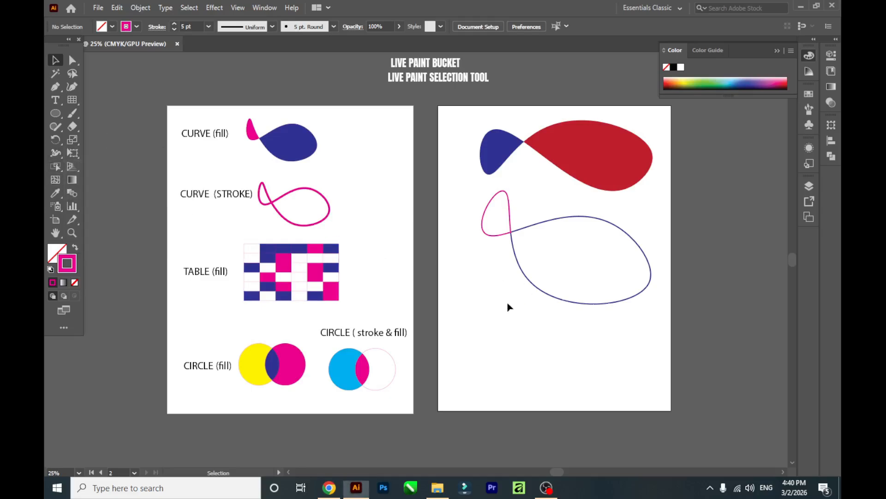
left_click(510, 221)
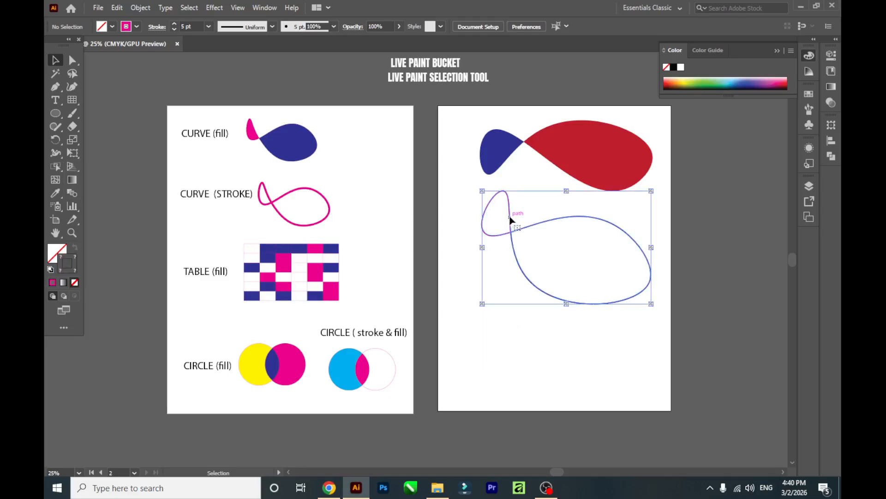
left_click(392, 94)
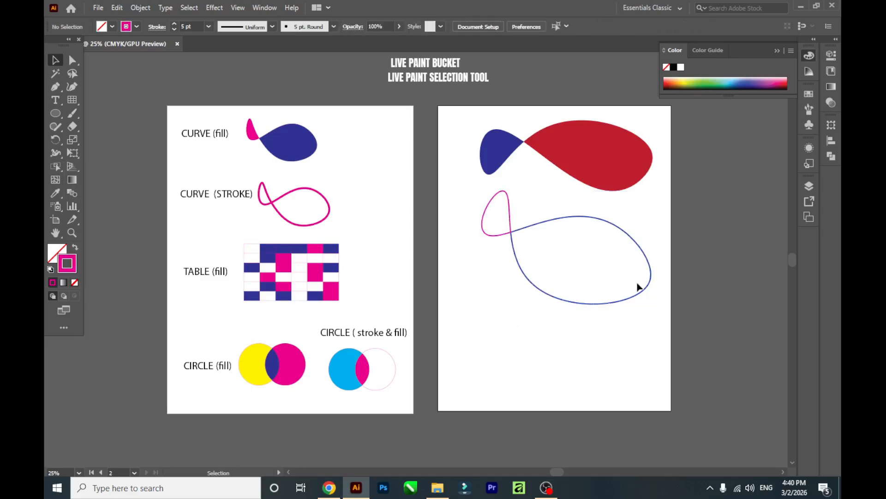
Step: Scale both curves down together to about half size and move them up near the top of the artboard
mouse_move(457, 123)
left_mouse_down()
mouse_move(489, 285)
mouse_move(628, 328)
left_mouse_up()
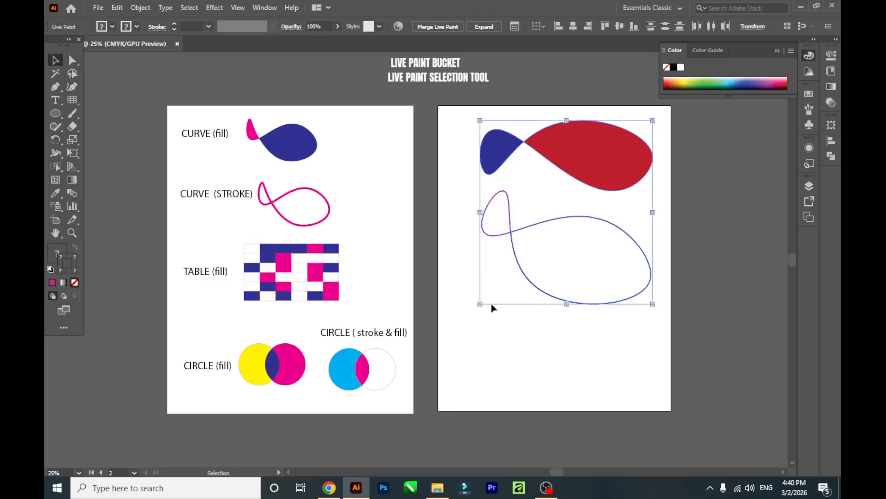
mouse_move(480, 304)
left_mouse_down()
mouse_move(511, 283)
mouse_move(523, 257)
left_mouse_up()
left_click(700, 249)
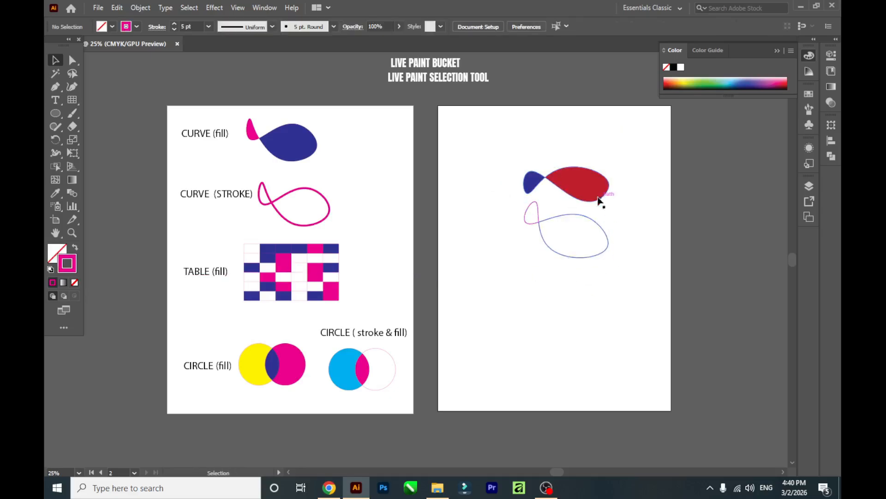
left_click_drag(578, 223, 574, 184)
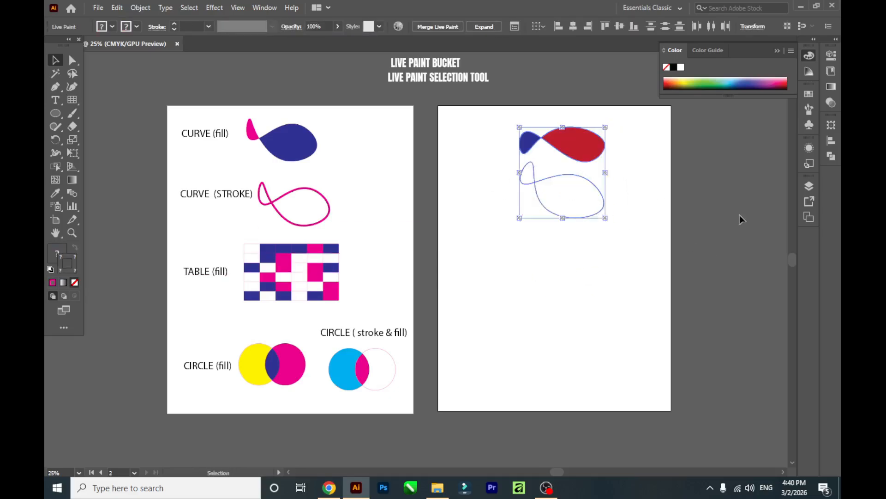
left_click(687, 234)
Step: Draw a rectangular grid of six rows and six columns below the two curves and deselect it
left_click(74, 101)
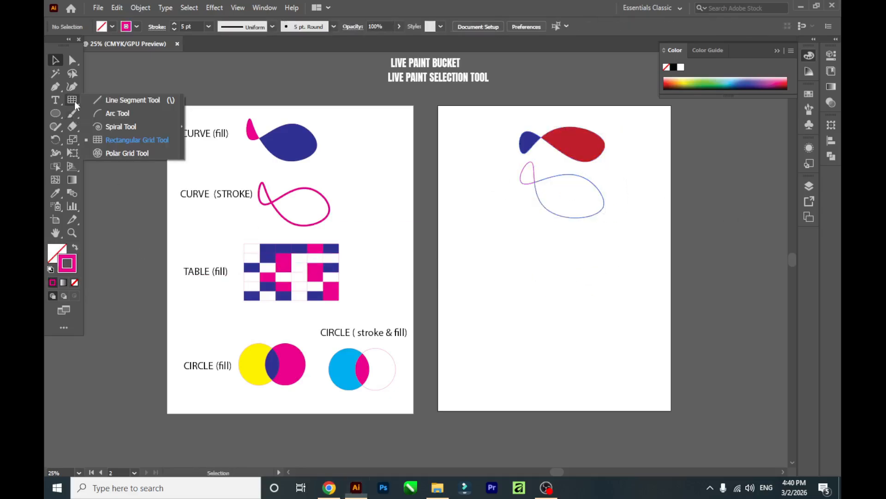
left_click(114, 139)
left_click_drag(485, 249, 652, 332)
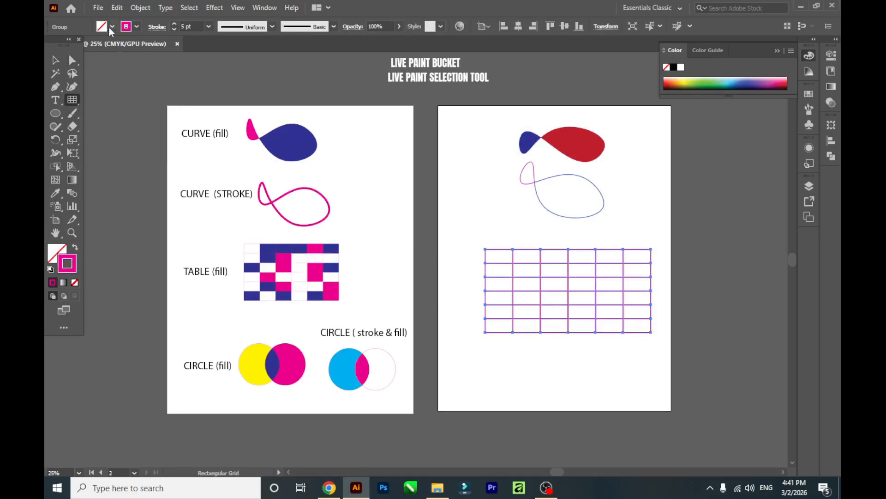
left_click(55, 60)
left_click(156, 95)
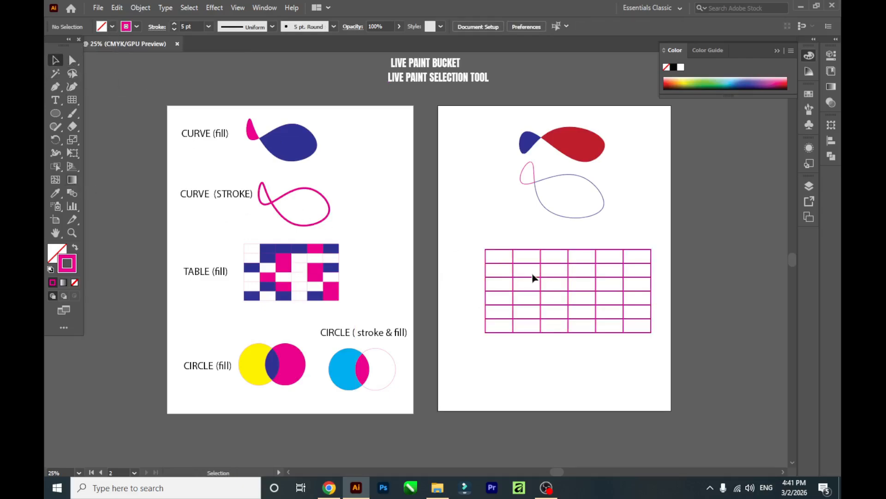
left_click(549, 300)
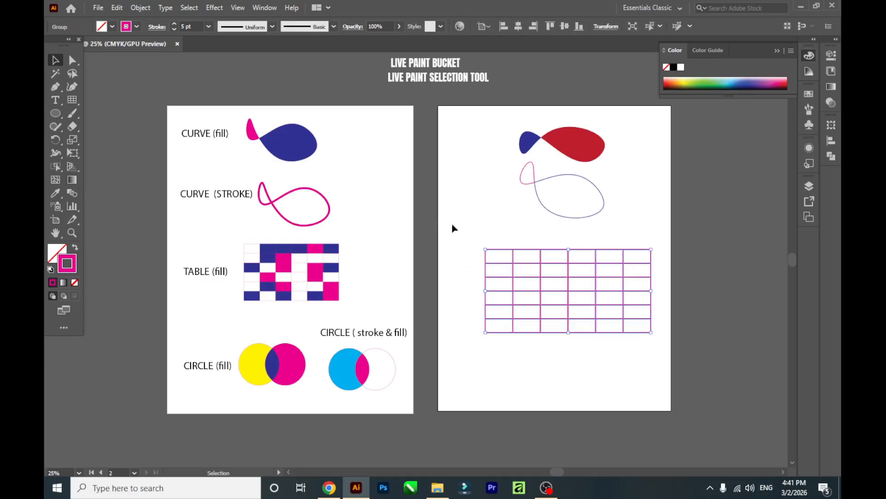
left_click(112, 27)
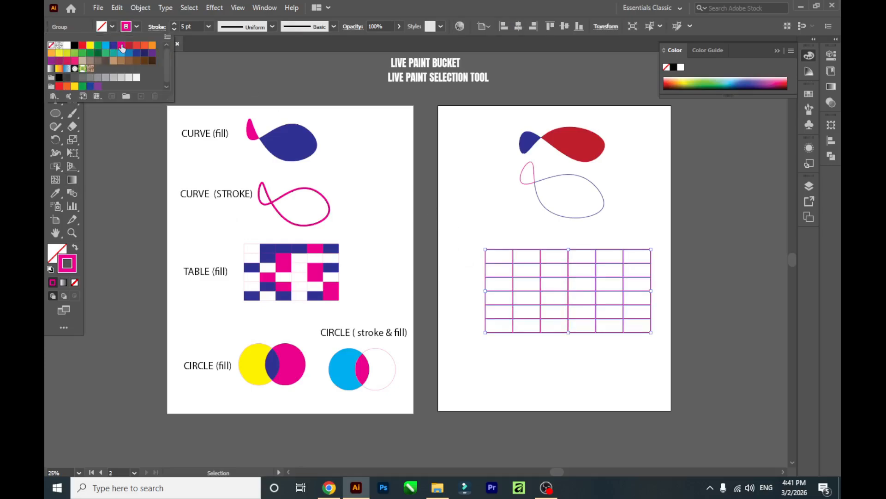
left_click(123, 50)
key("slash")
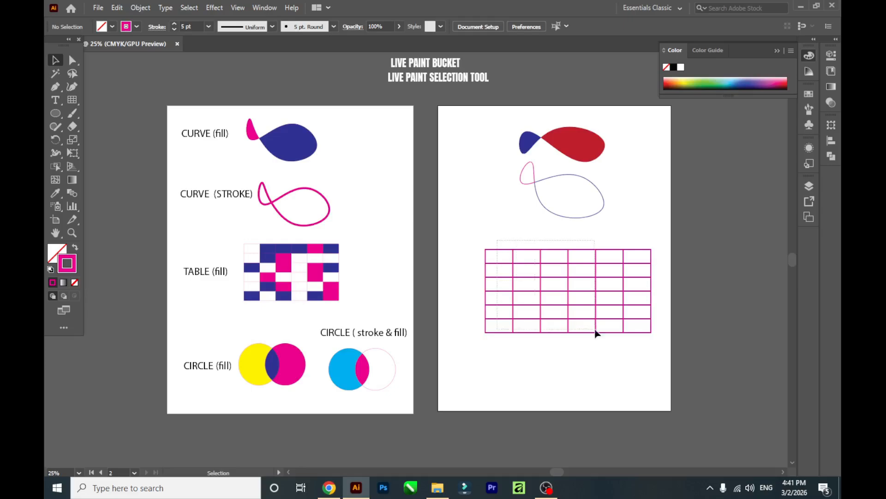
Step: Convert the grid to a Live Paint group using the Live Paint Bucket with a dark blue fill
left_click(58, 179)
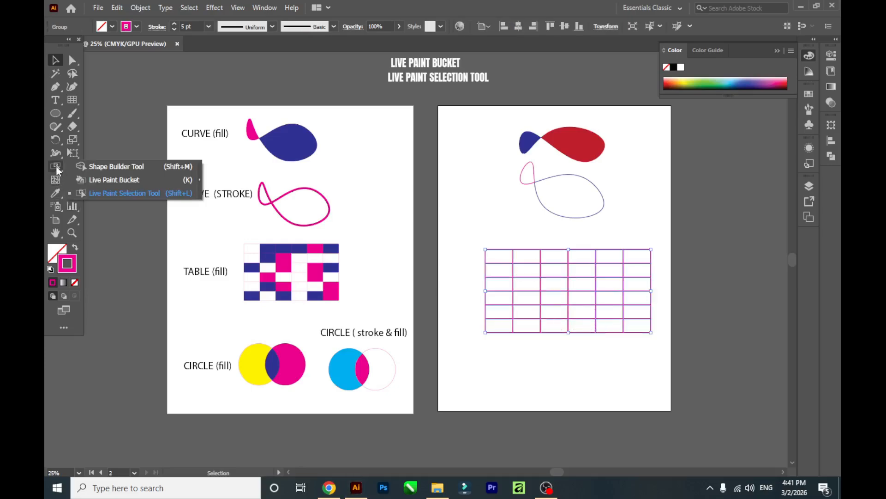
left_click(105, 182)
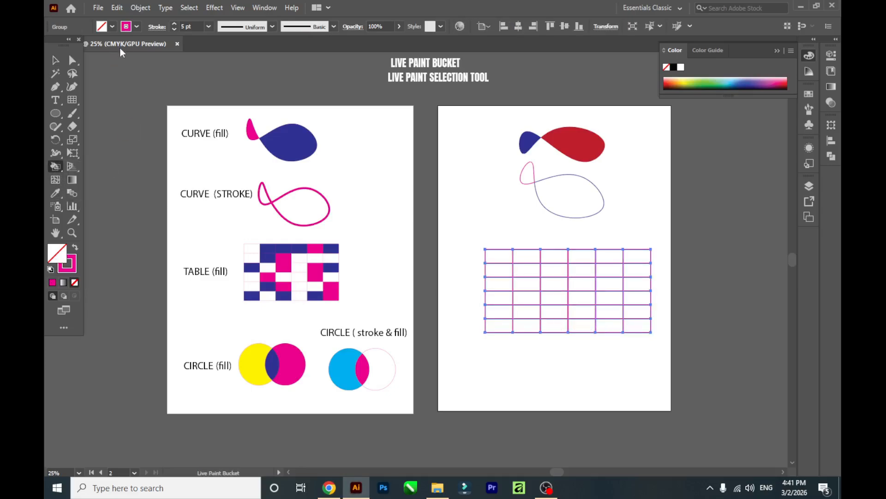
left_click(113, 27)
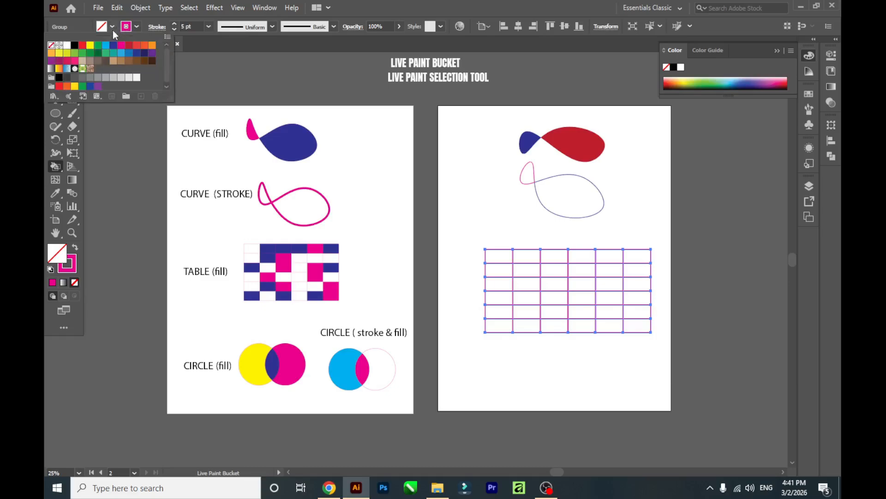
left_click(113, 45)
left_click(509, 260)
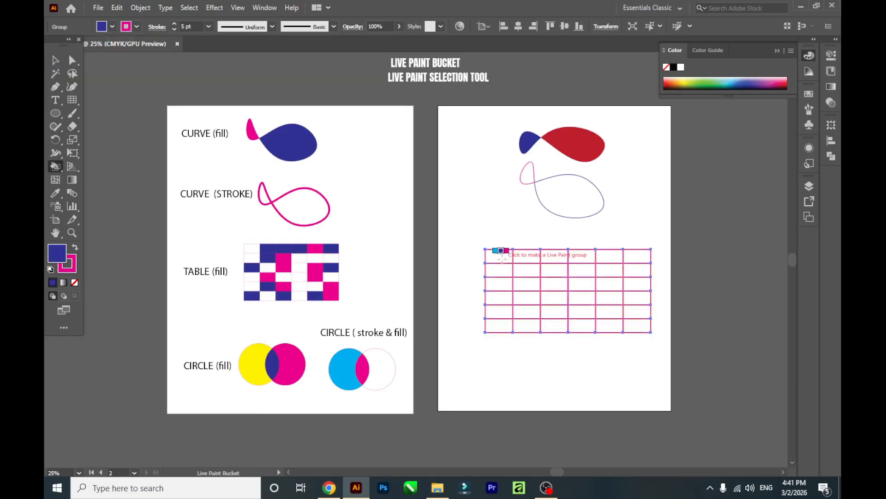
Step: Fill ten scattered grid cells dark blue, mainly in the first, fourth and sixth columns, plus the second cell of the fifth row
left_click(504, 255)
left_click(591, 301)
left_click(633, 310)
left_click(633, 324)
left_click(531, 312)
left_click(580, 268)
left_click(632, 256)
left_click(498, 283)
left_click(499, 297)
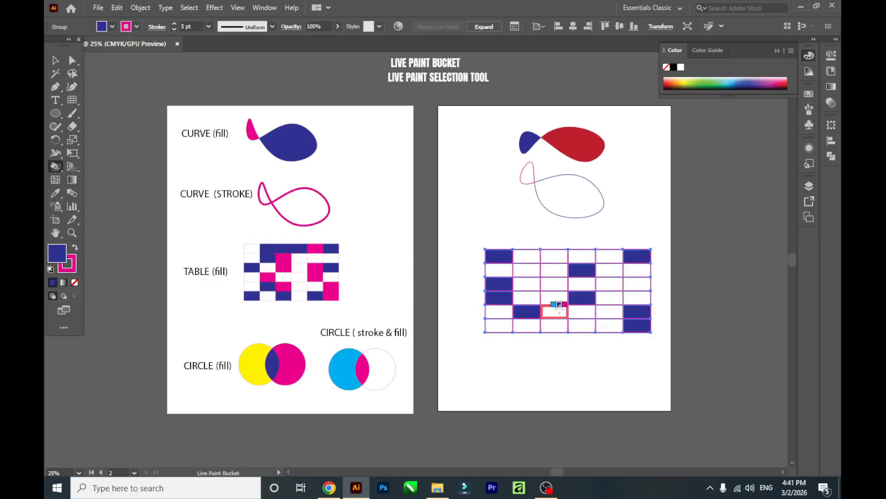
left_click(636, 283)
Step: Fill five empty grid cells green, one in each row except the third, and deselect the grid
left_click(112, 26)
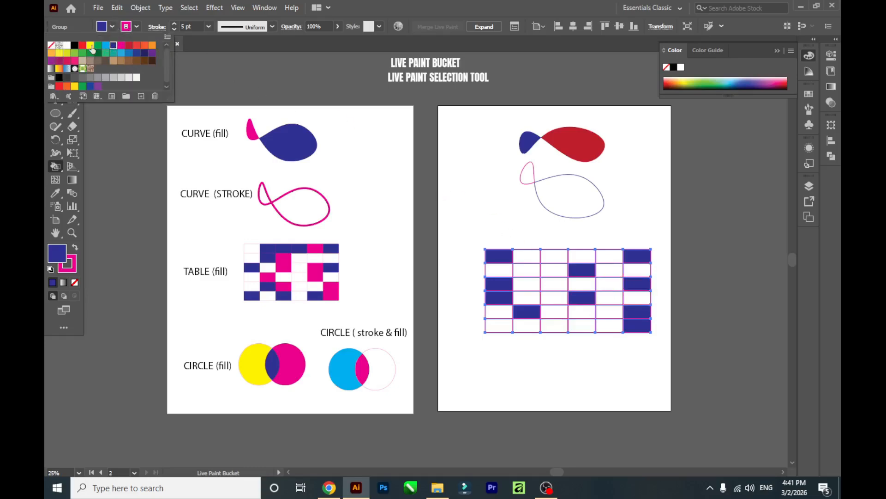
left_click(97, 46)
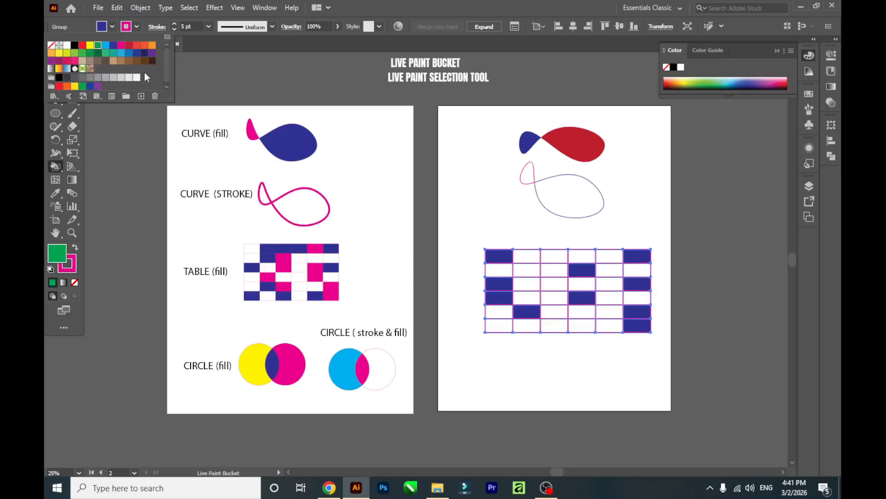
left_click(608, 257)
left_click(609, 311)
left_click(550, 296)
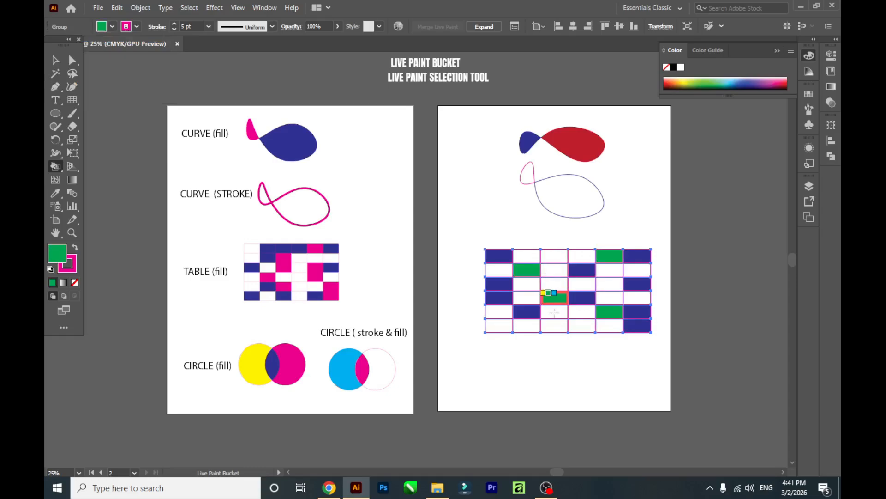
left_click(555, 324)
left_click(55, 60)
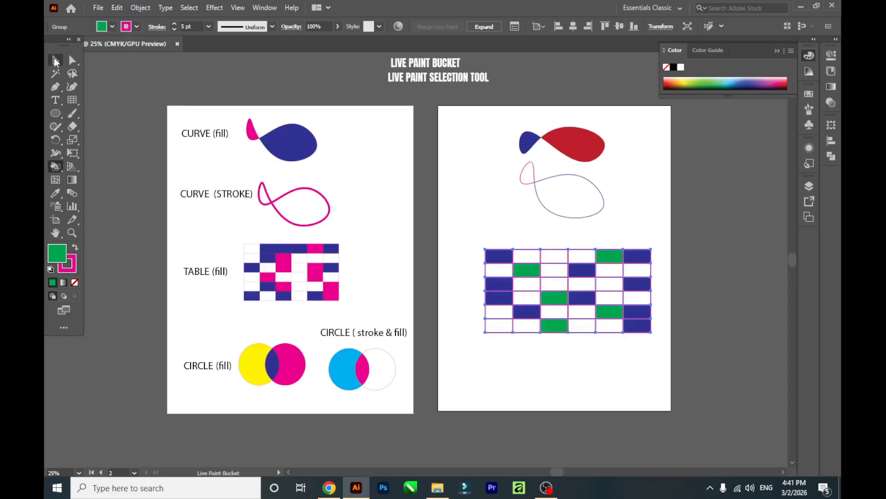
left_click(741, 246)
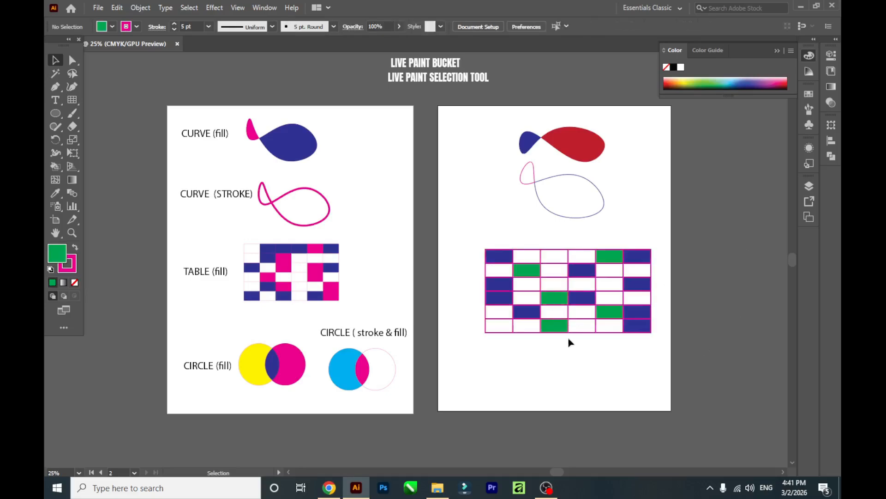
Step: Draw two vertical lines crossed by a horizontal line below the table, and duplicate the horizontal line lower down
scroll(571, 344, "down", 3)
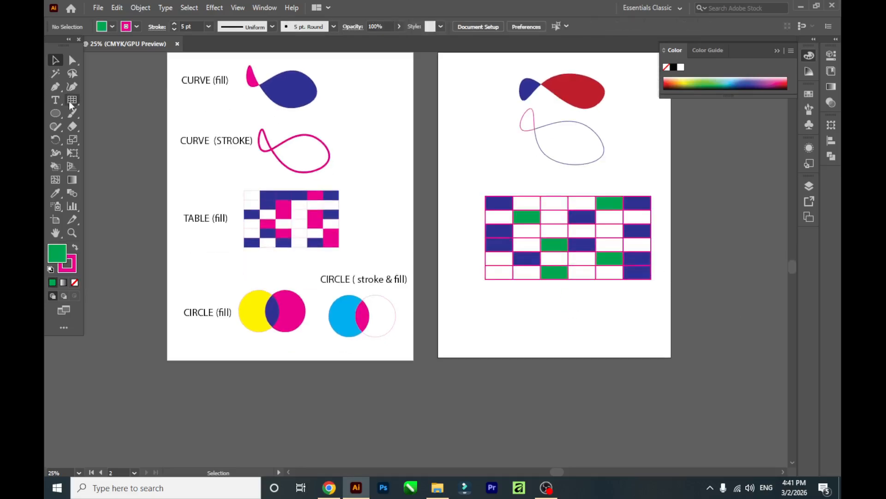
left_click_drag(75, 103, 115, 100)
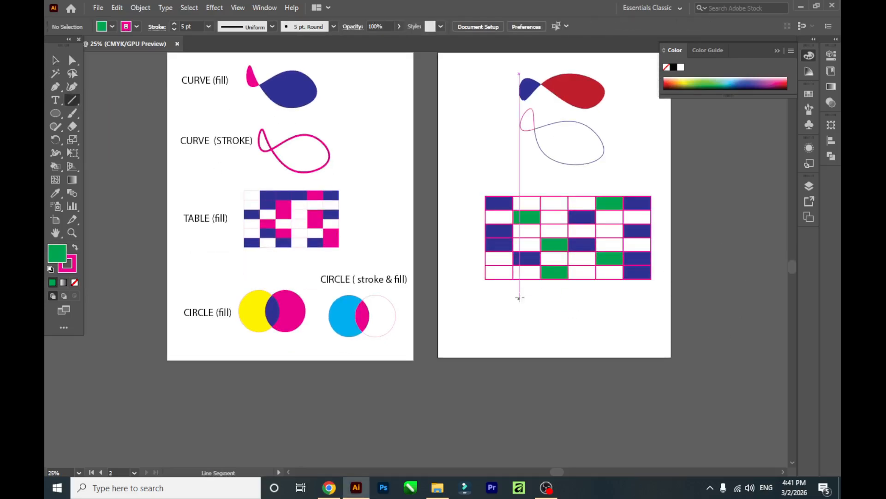
left_click_drag(534, 298, 536, 381)
left_click_drag(480, 337, 605, 336)
left_click_drag(572, 304, 580, 389)
left_click(56, 60)
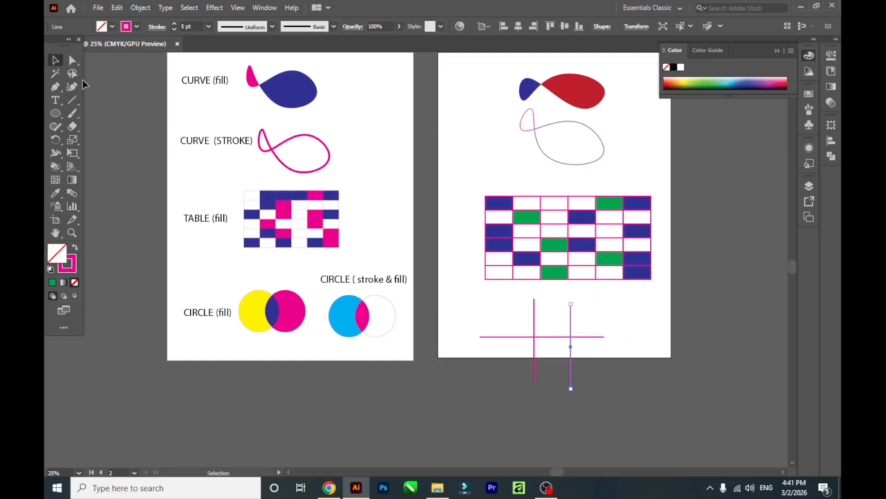
left_click(383, 390)
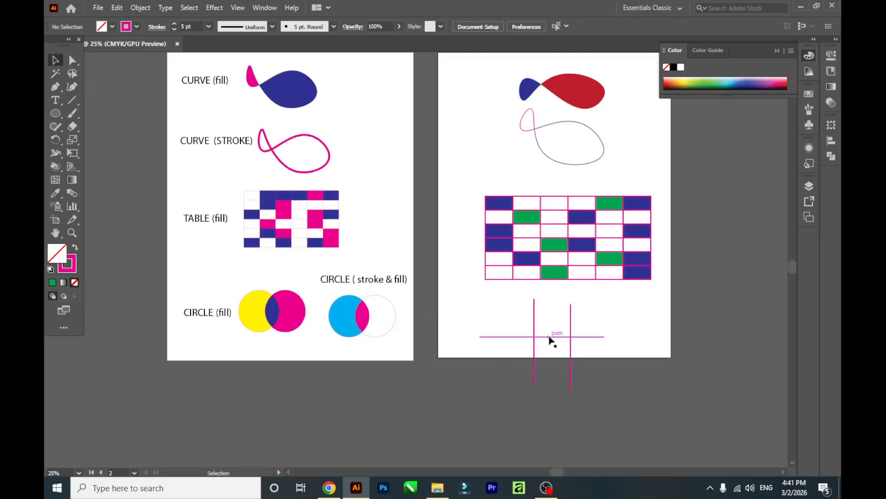
left_click_drag(550, 339, 555, 372)
Step: Scale the four crossing lines down together, move them fully onto the artboard, and deselect them
mouse_move(495, 311)
left_mouse_down()
mouse_move(609, 405)
mouse_move(626, 386)
mouse_move(587, 373)
left_mouse_up()
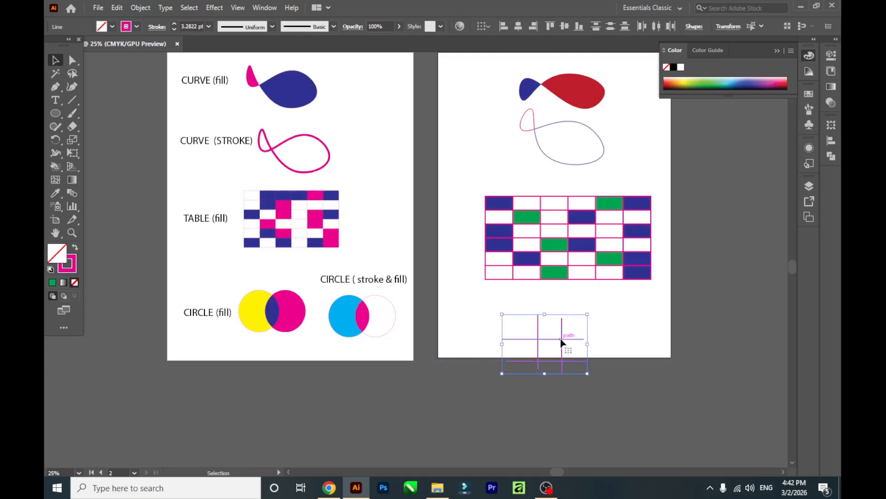
left_click_drag(563, 340, 573, 320)
left_click(619, 397)
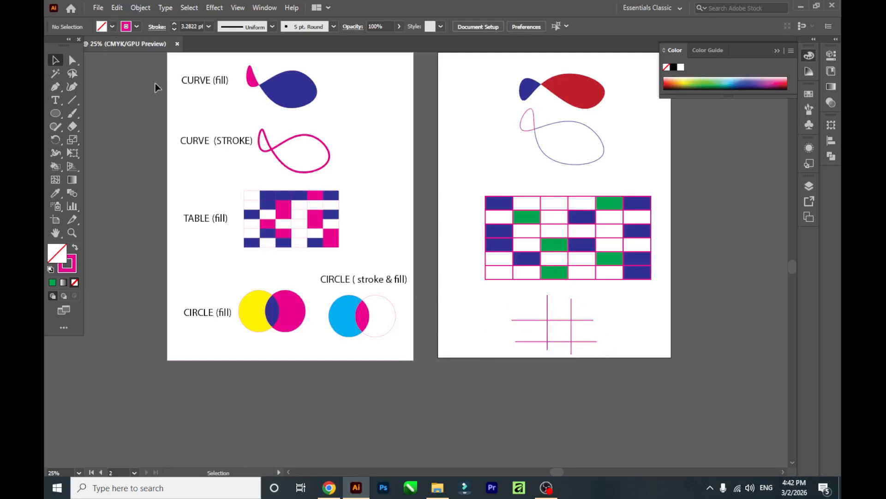
Step: Fill the square enclosed by the four crossing lines green with the Live Paint Bucket, and deselect the lines
left_click_drag(503, 307, 615, 366)
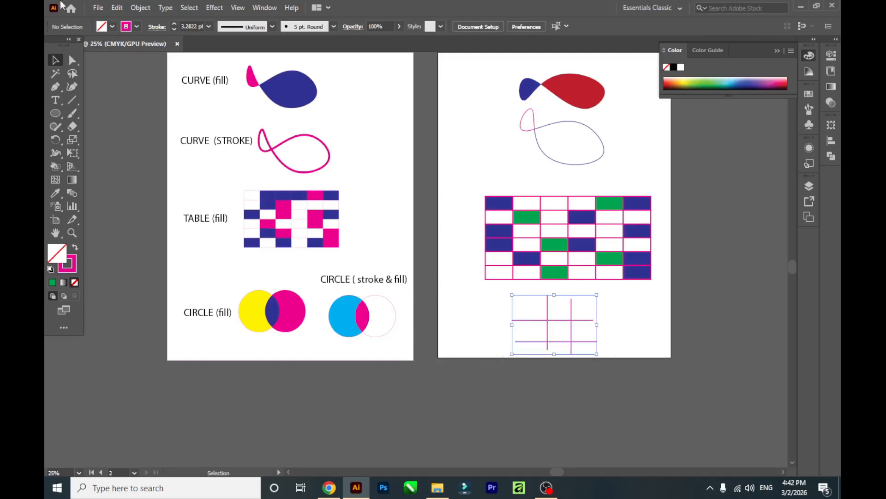
left_click(112, 27)
left_click(98, 46)
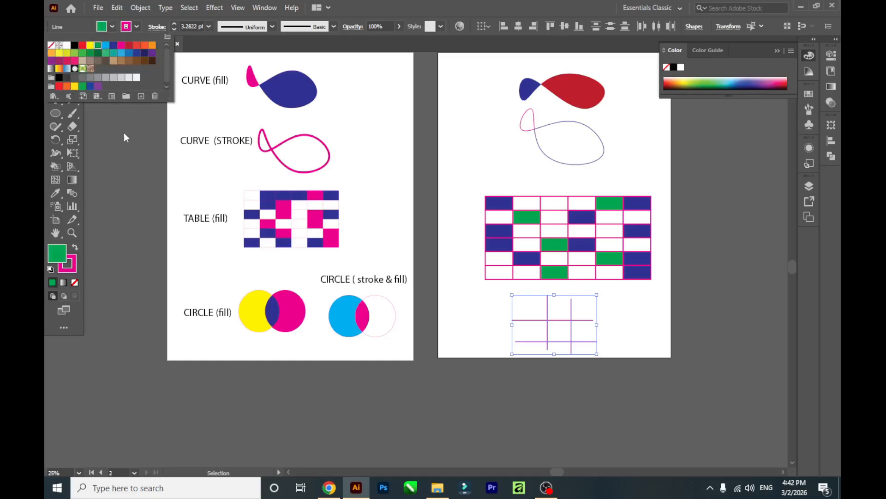
left_click(124, 203)
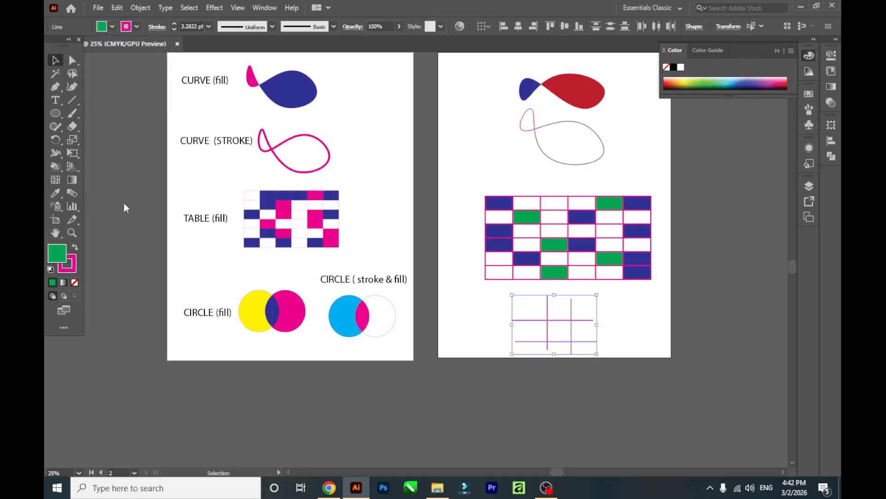
left_click(58, 172)
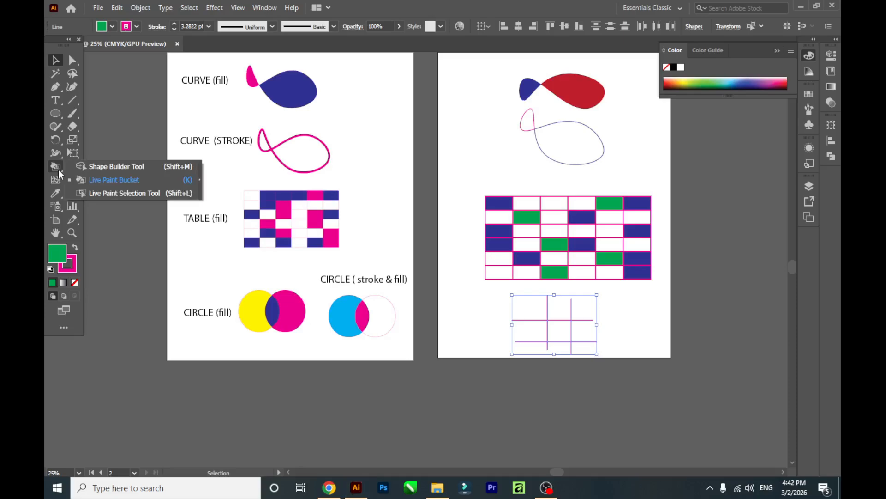
left_click(136, 184)
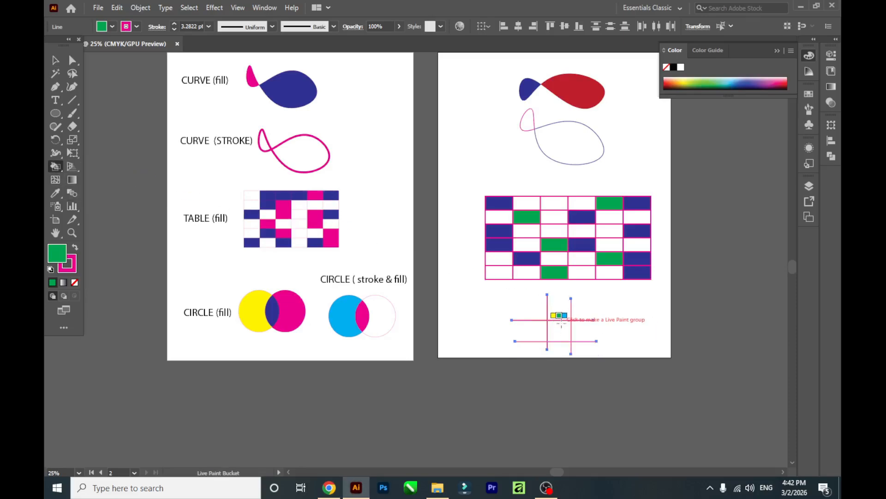
left_click(559, 325)
left_click(55, 60)
left_click(646, 384)
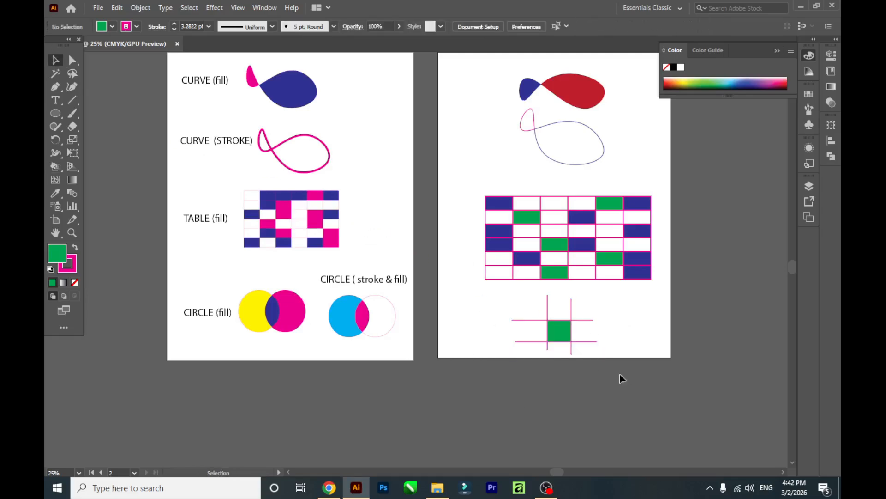
Step: Draw a green circle on the empty canvas beside the second artboard and duplicate it to the right so the two overlap
left_click_drag(558, 471, 578, 464)
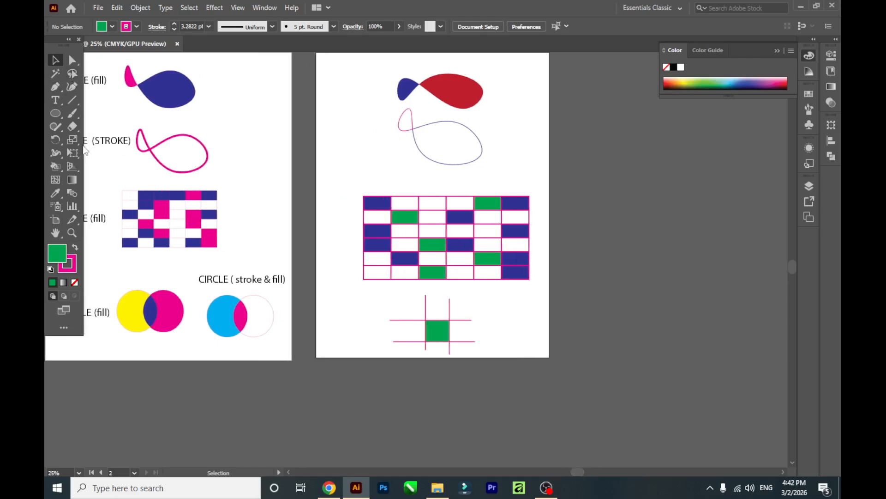
left_click(51, 113)
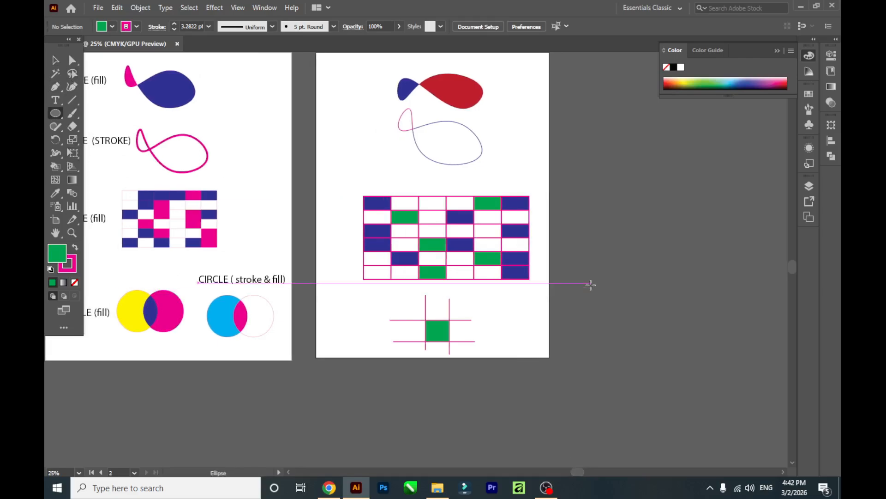
left_click_drag(590, 285, 645, 336)
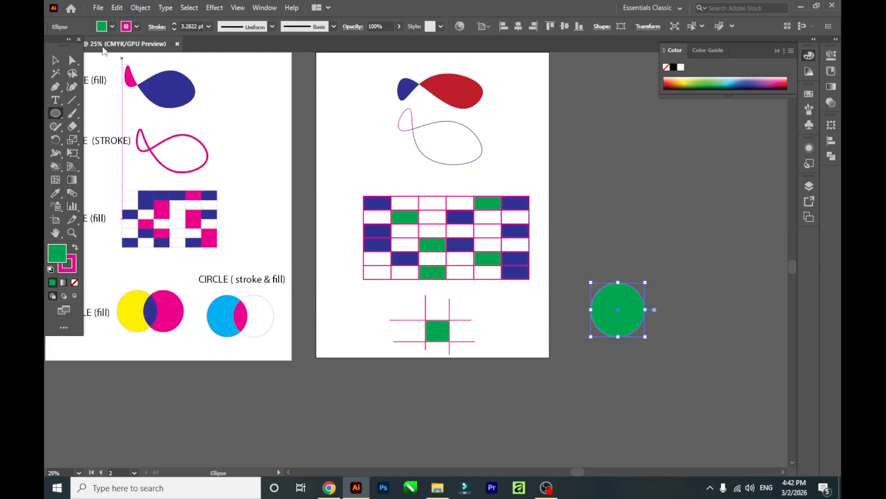
left_click(55, 60)
left_click(569, 369)
left_click_drag(616, 319, 657, 317, "alt")
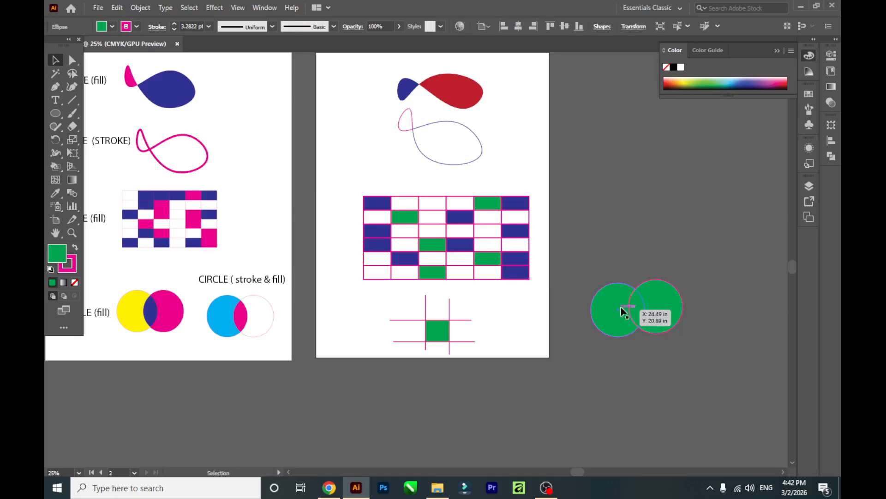
Step: Fill the duplicated circle magenta and deselect it
left_click(111, 26)
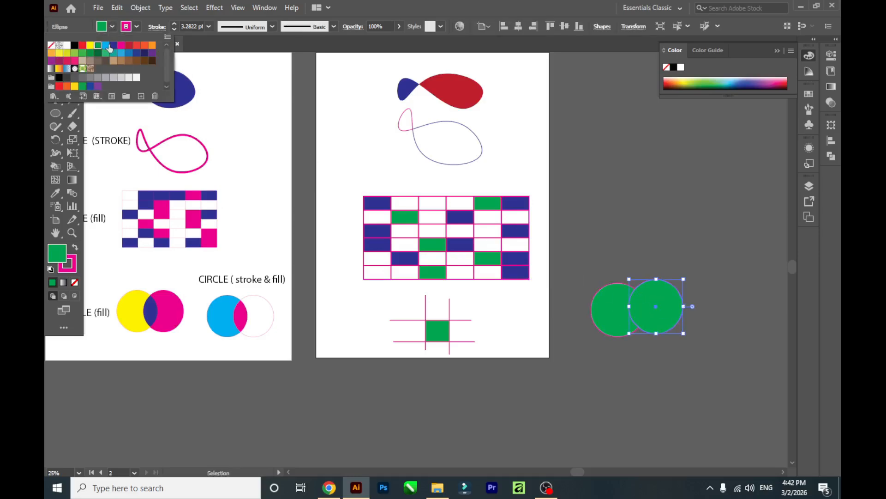
left_click(121, 46)
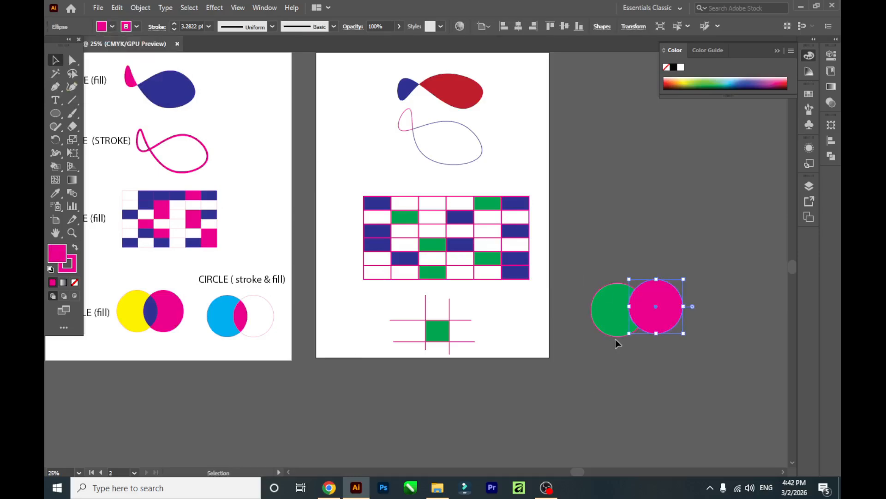
left_click(611, 236)
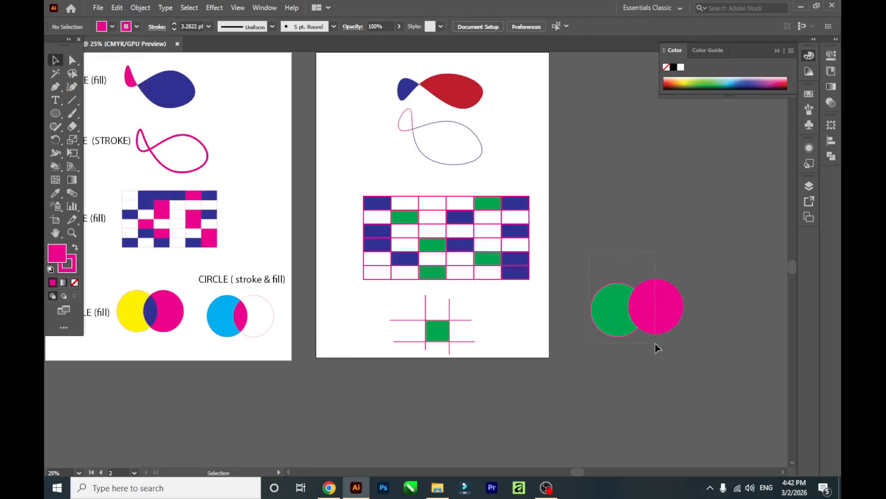
Step: Make both circles a Live Paint group and fill the non-overlapping part of the green circle orange
left_click_drag(655, 344, 656, 344)
left_click_drag(56, 171, 105, 180)
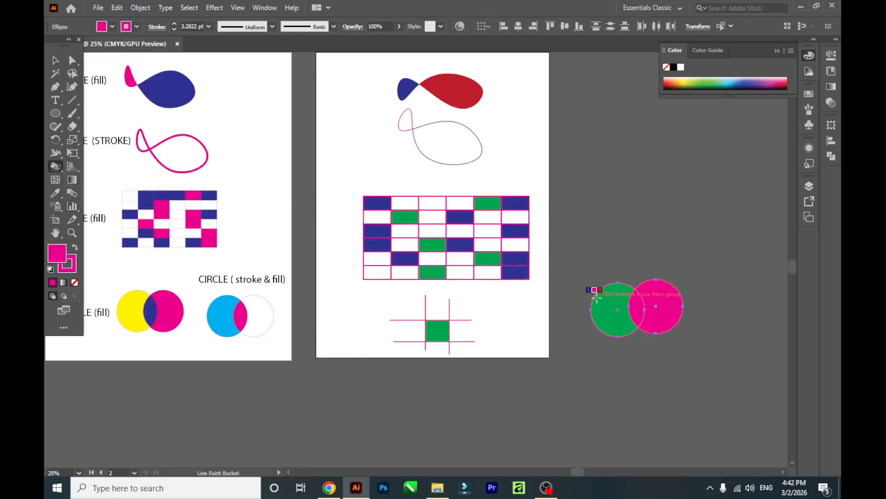
left_click(115, 26)
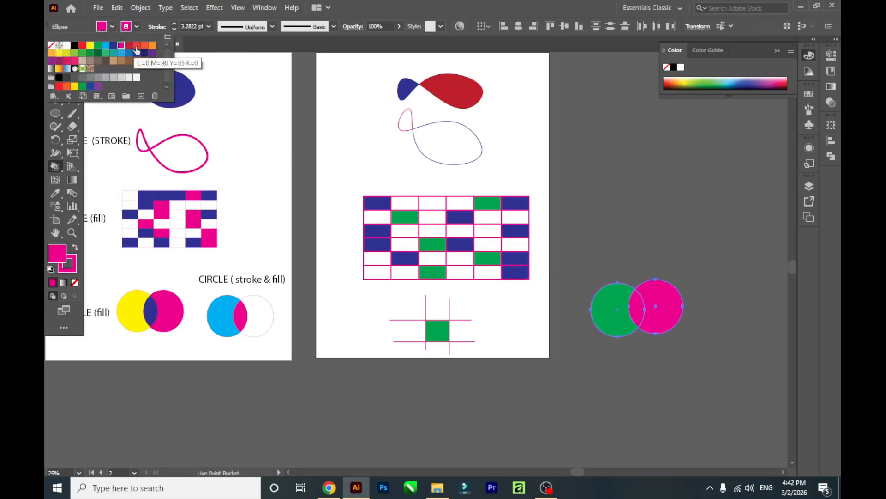
left_click(152, 44)
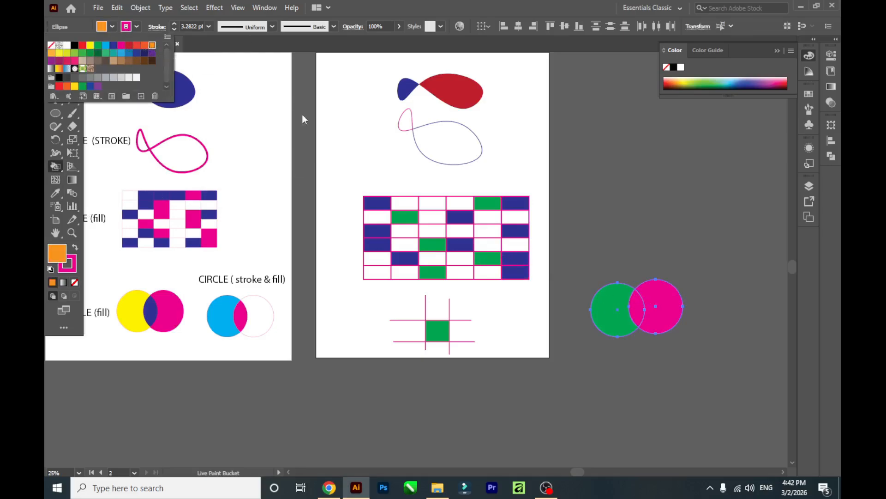
left_click(612, 314)
left_click(605, 303)
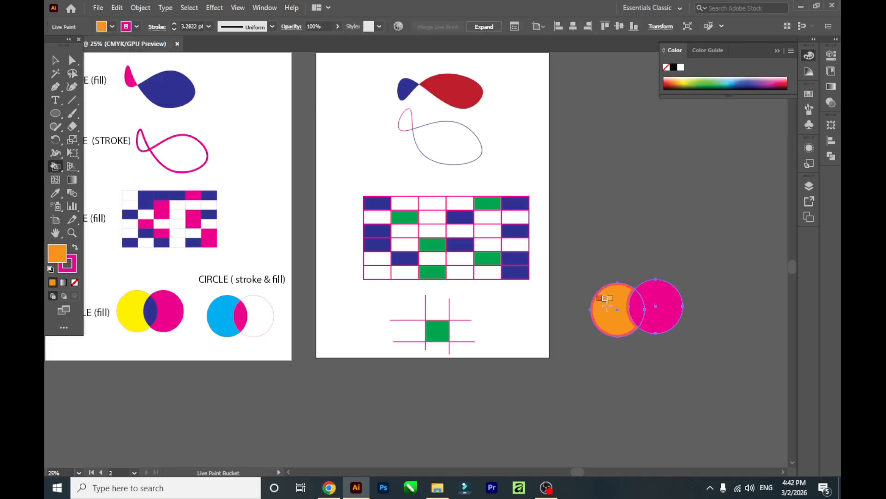
Step: Fill the overlap between the two circles dark blue with the Live Paint Bucket
left_click(112, 26)
left_click(135, 53)
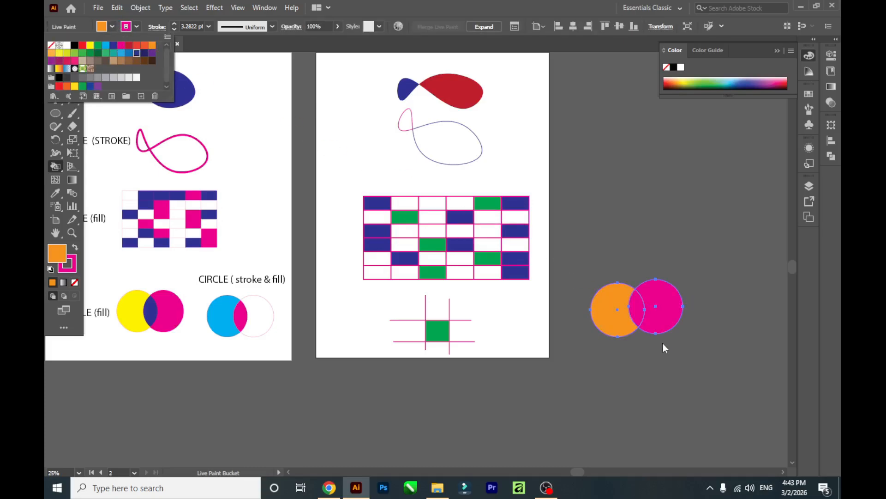
left_click(639, 316)
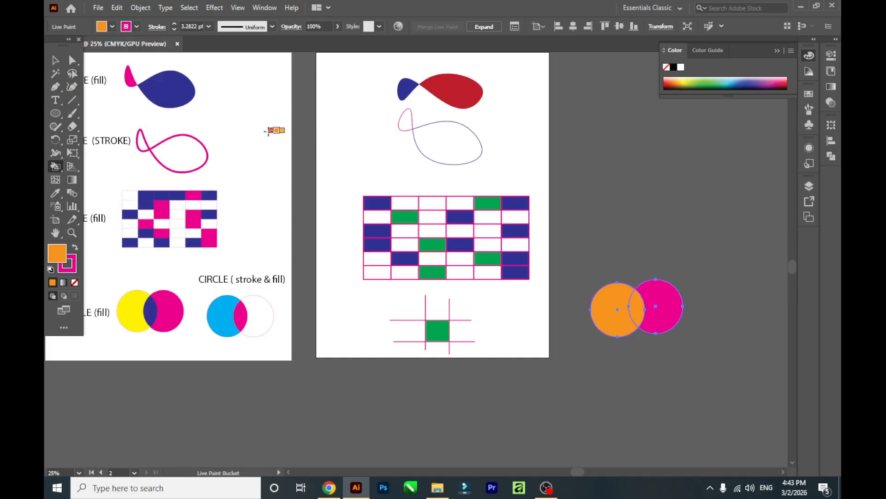
left_click(112, 26)
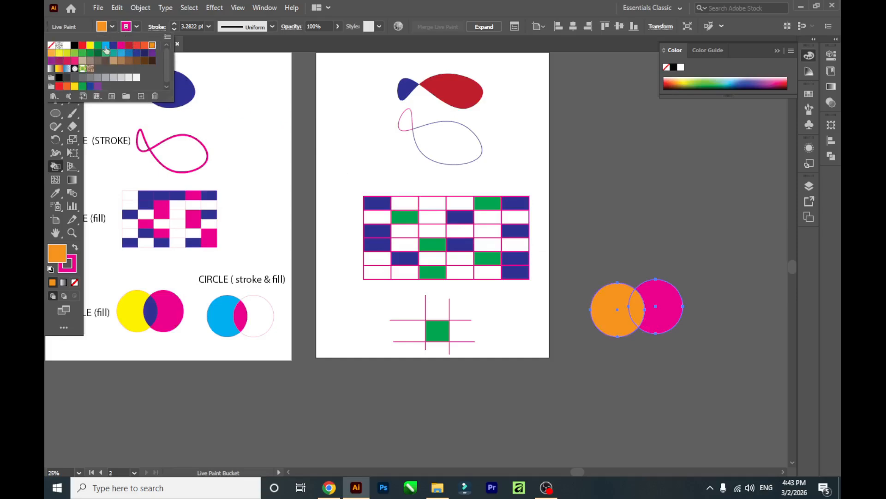
left_click(114, 46)
left_click(639, 309)
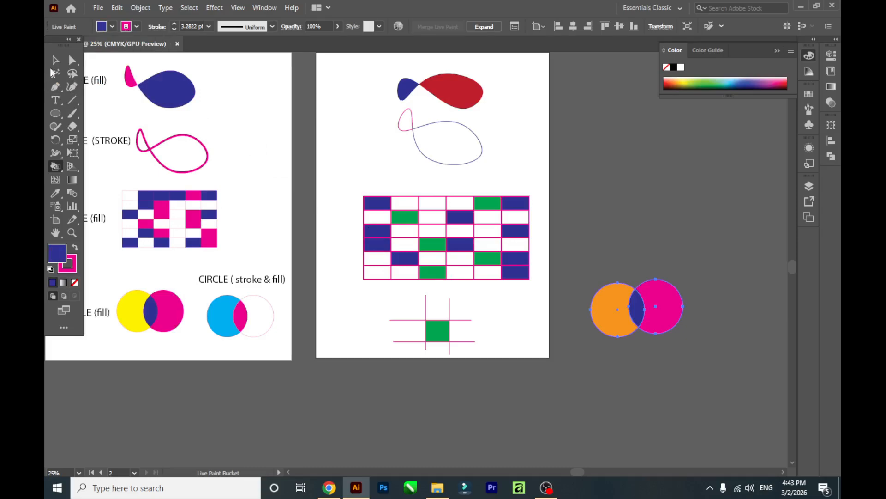
Step: Move the painted circle pair up to the height of the table grid and deselect it
key("v")
left_click(630, 407)
mouse_move(601, 269)
left_mouse_down()
mouse_move(665, 338)
mouse_move(651, 276)
mouse_move(653, 231)
left_mouse_up()
left_click(707, 386)
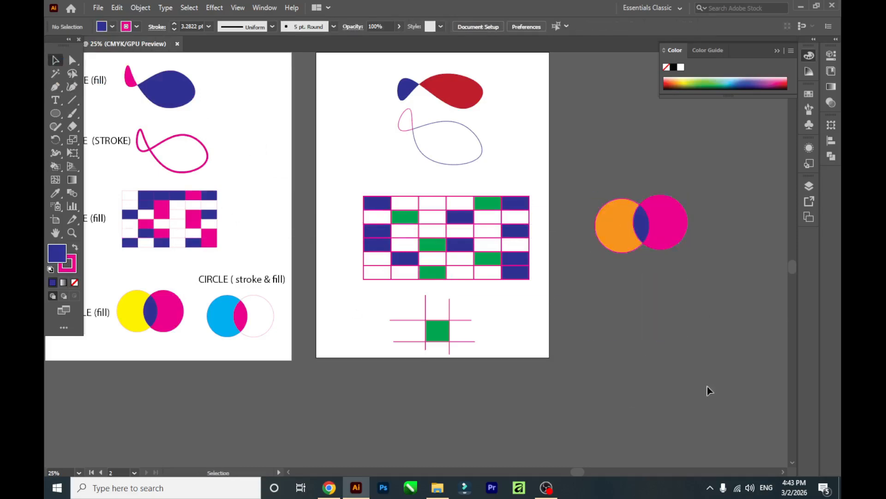
Step: Duplicate the painted circle pair just below the original and deselect the copy
left_click_drag(602, 205, 682, 268)
left_click(660, 391)
left_click(679, 224)
left_click_drag(674, 226, 680, 313)
left_click(694, 399)
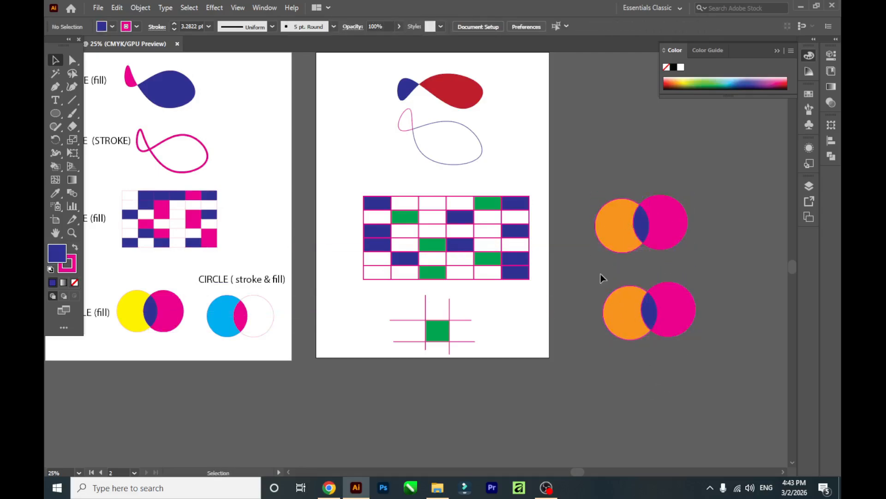
Step: Set the orange area of the lower circle pair to no fill using the Live Paint Selection tool, and deselect everything
left_click_drag(683, 344, 683, 344)
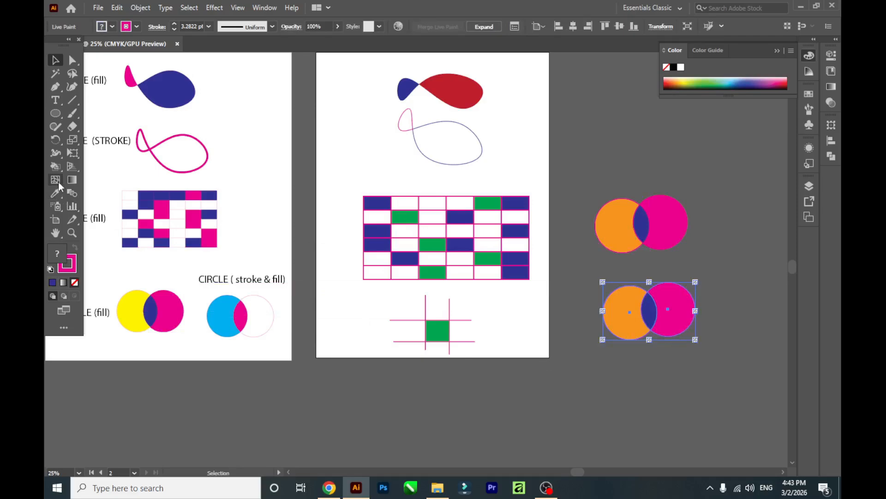
left_click(55, 166)
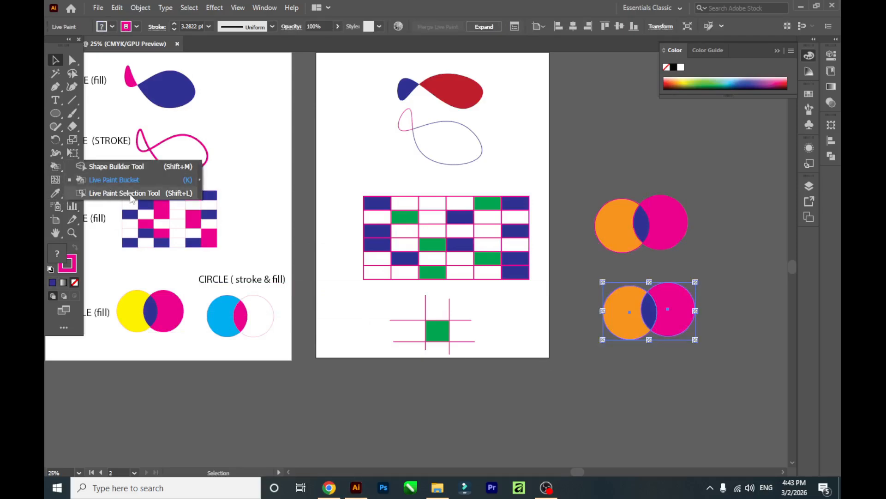
left_click(127, 194)
left_click(629, 315)
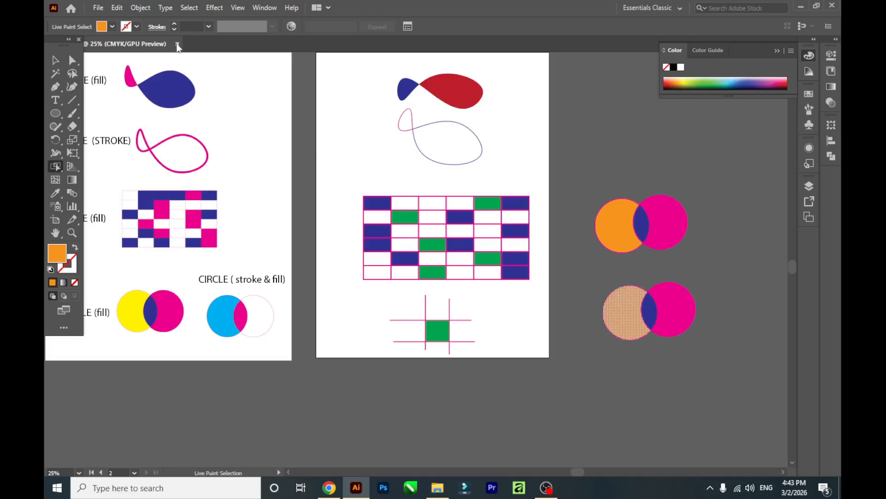
left_click(112, 26)
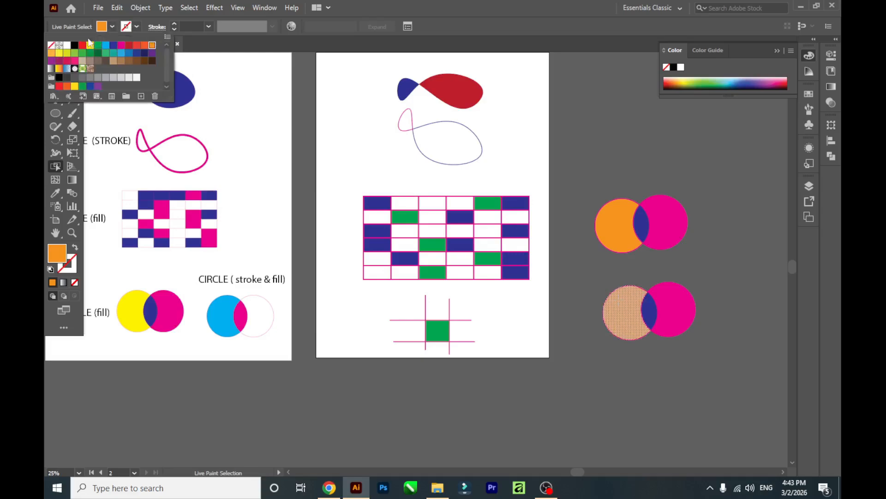
left_click(51, 45)
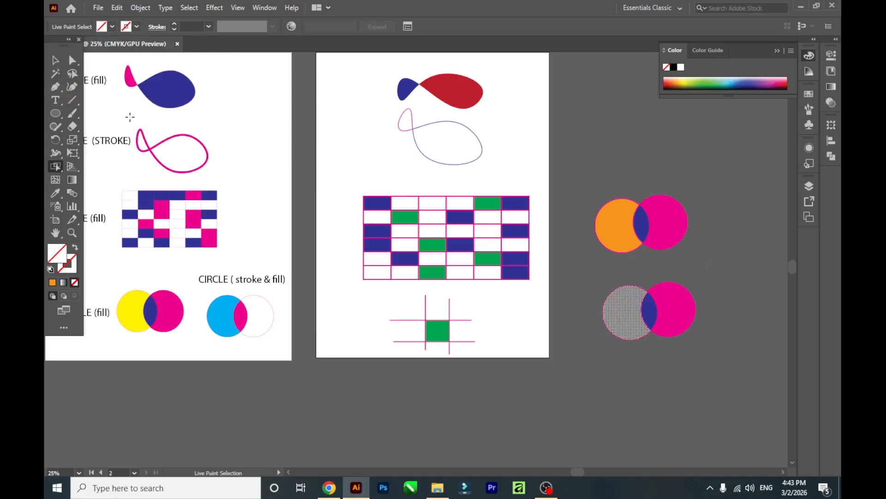
left_click(55, 61)
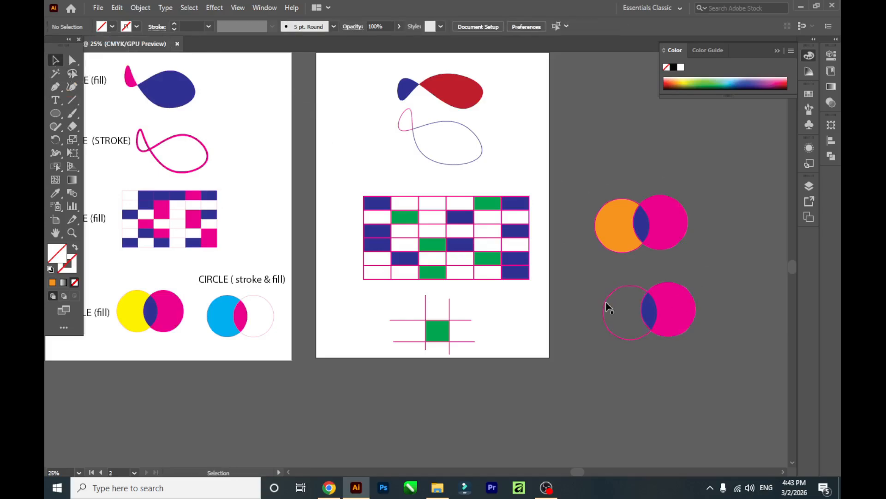
left_click(686, 333)
left_click(674, 413)
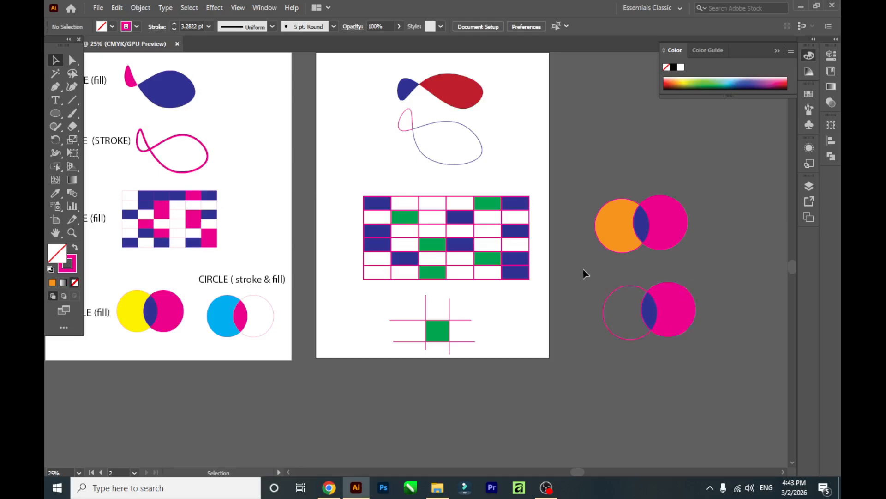
scroll(588, 283, "down", 2)
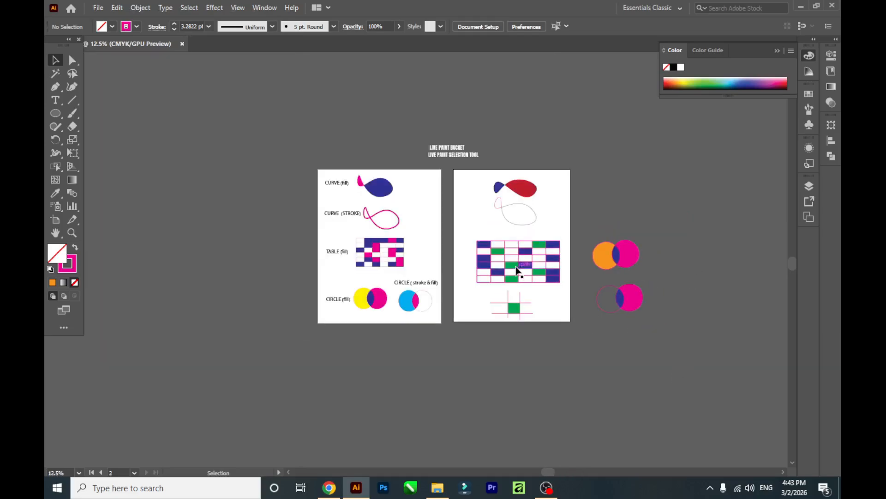
scroll(521, 218, "up", 1)
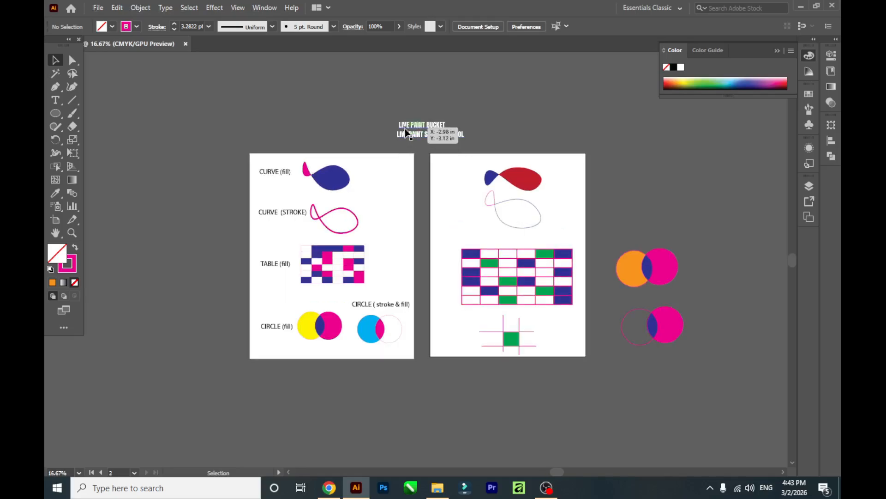